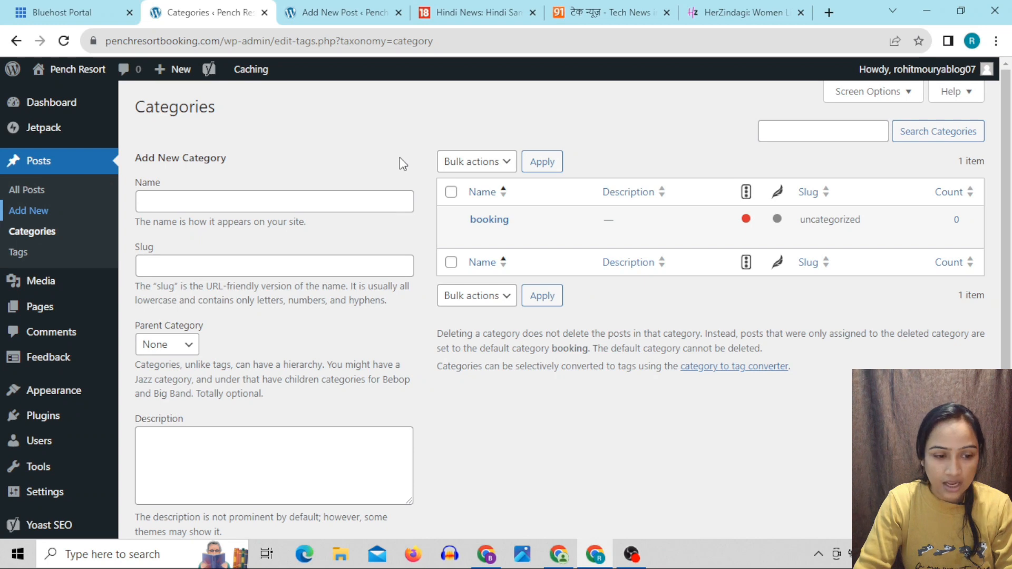
Go to the site's Dashboard home and open the Categories page for posts.
{"action": "mouse_move", "coordinate": [95, 105]}
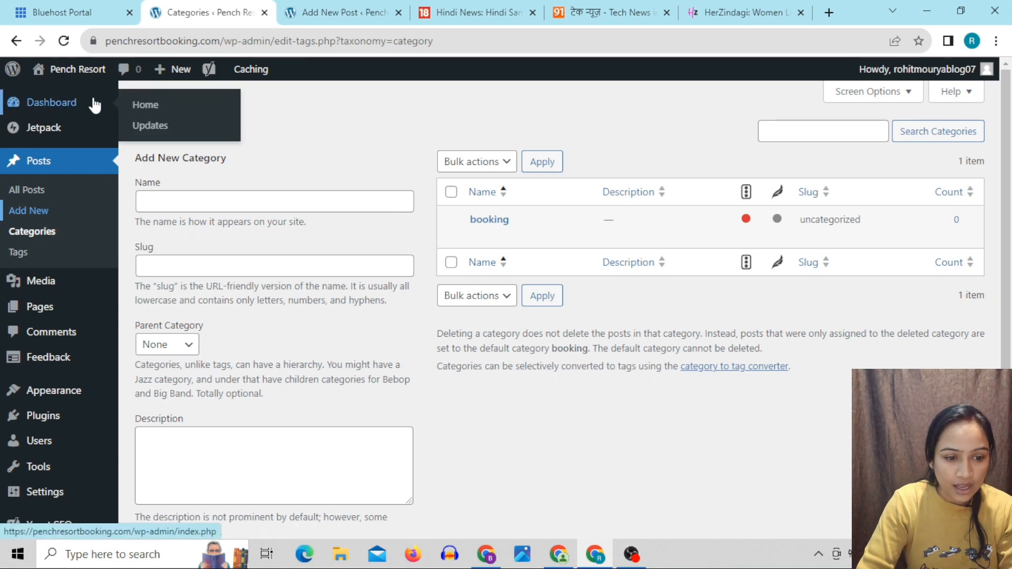
{"action": "left_click", "coordinate": [137, 105]}
{"action": "mouse_move", "coordinate": [50, 225]}
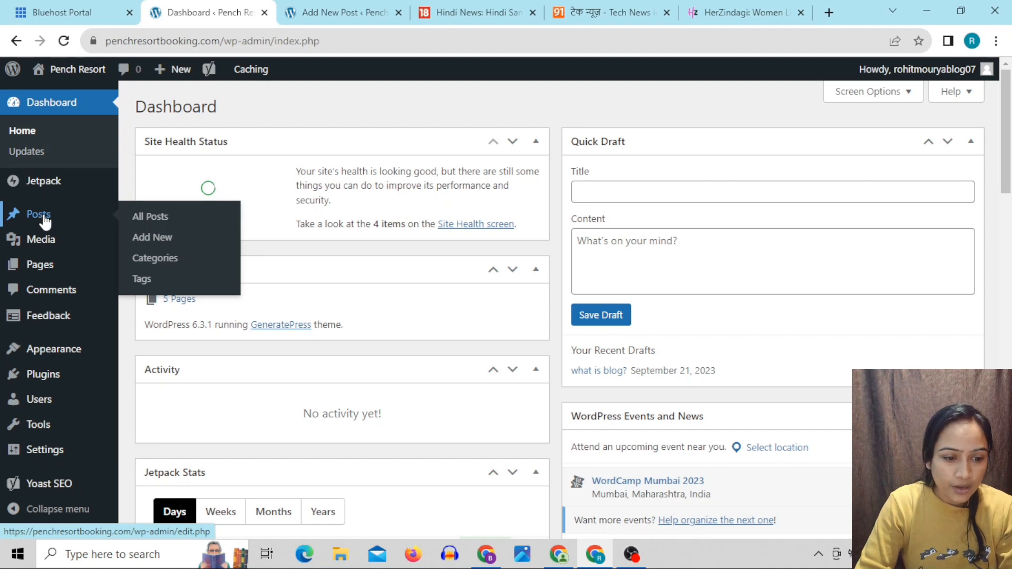
{"action": "left_click", "coordinate": [160, 264]}
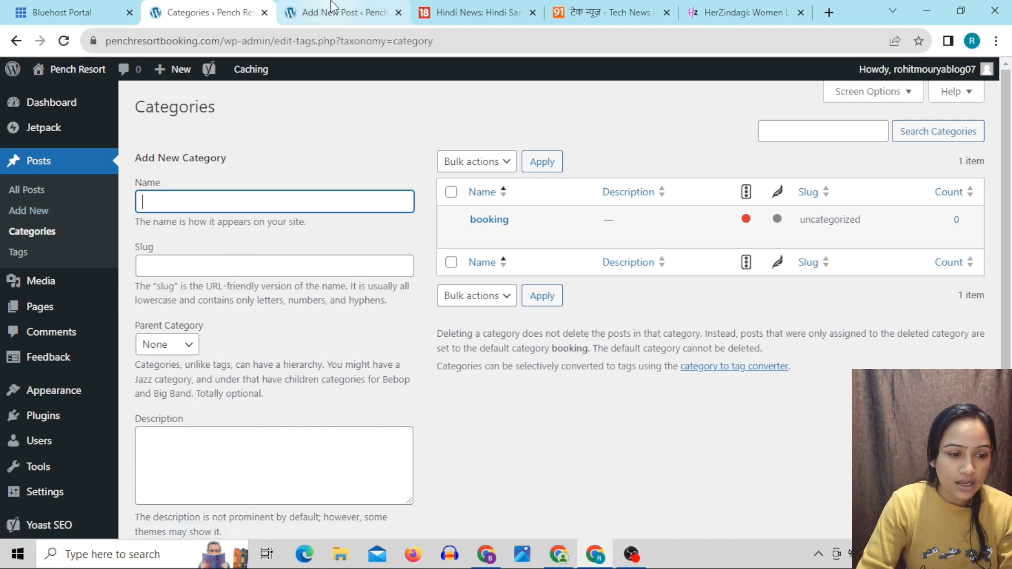
Open the Add New post page in a new browser tab and close the old Add New Post tab.
{"action": "right_click", "coordinate": [37, 213]}
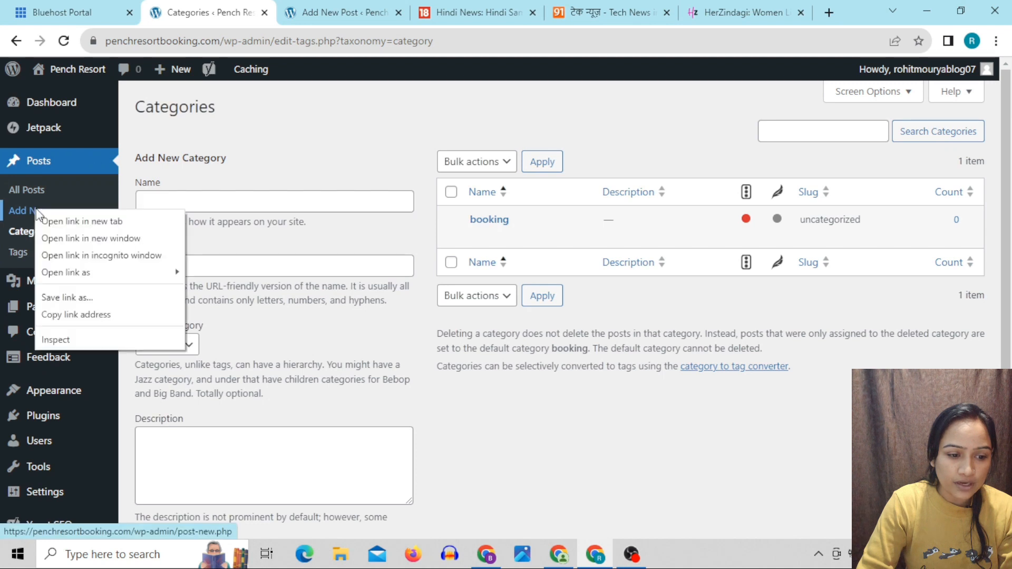
{"action": "left_click", "coordinate": [90, 221]}
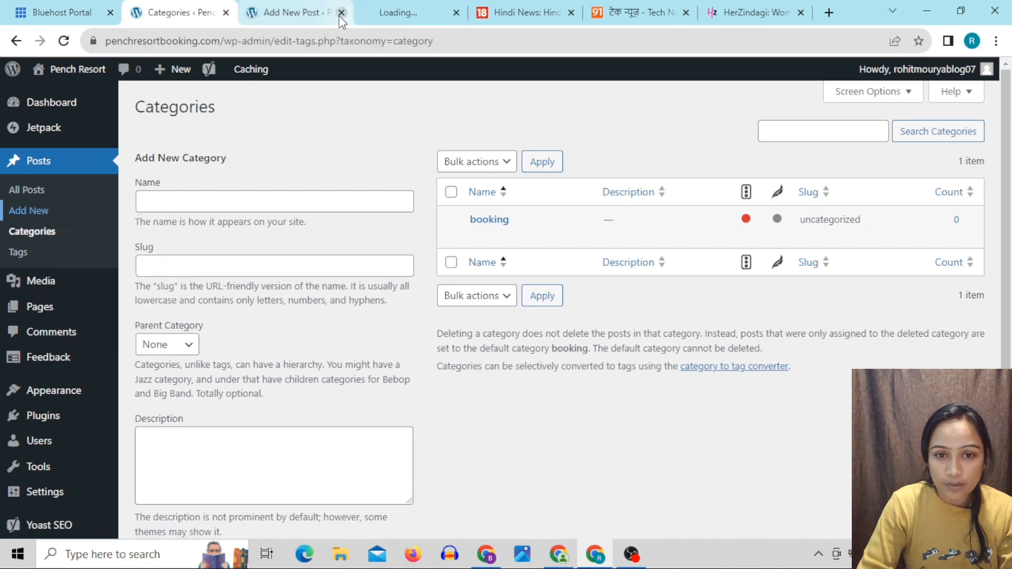
{"action": "left_click", "coordinate": [341, 13]}
Show the Categories section in the new post's settings and open its Add New Category form.
{"action": "left_click", "coordinate": [578, 126]}
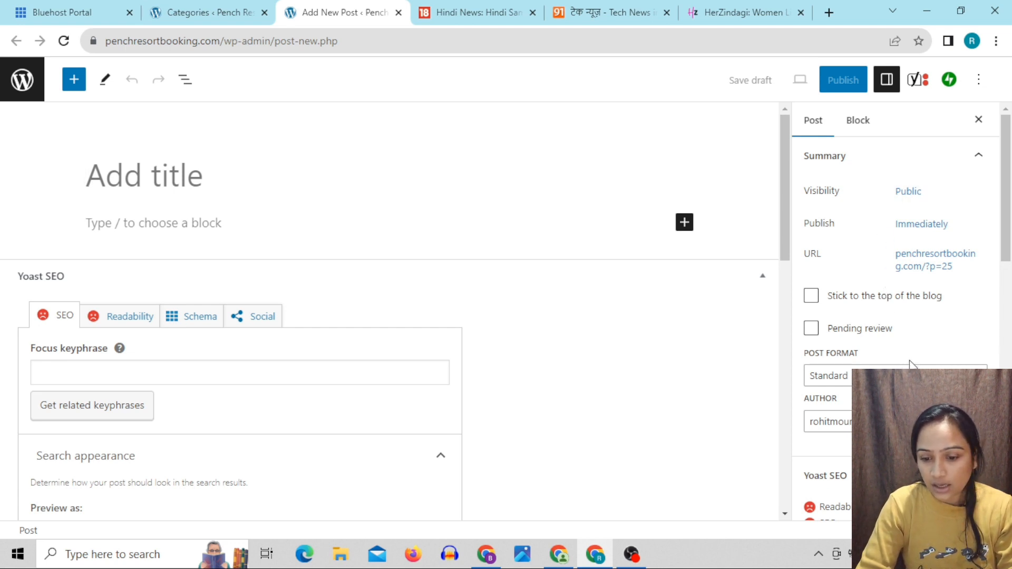
{"action": "scroll", "coordinate": [907, 366], "scroll_direction": "down", "scroll_amount": 7}
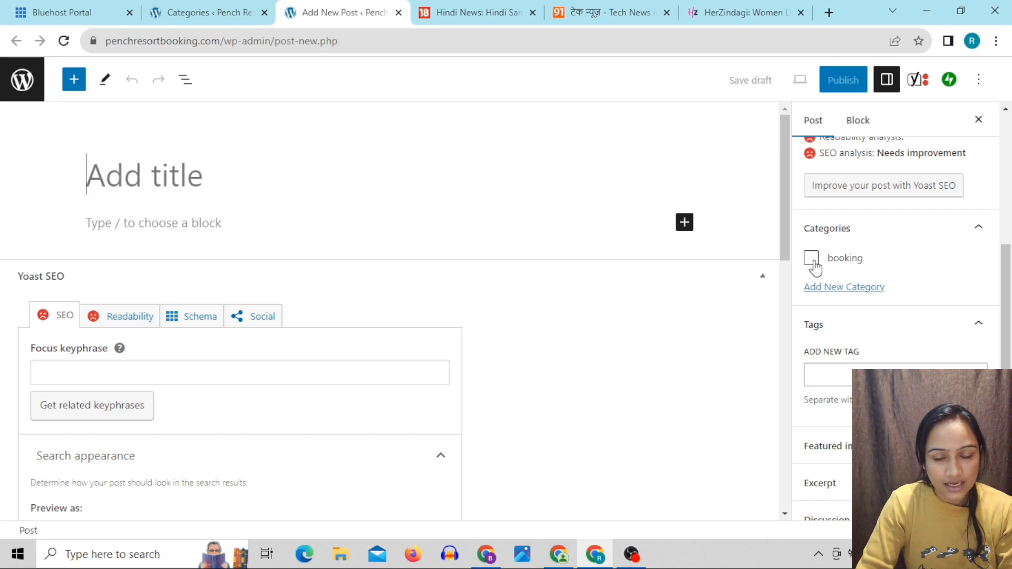
{"action": "left_click", "coordinate": [849, 290]}
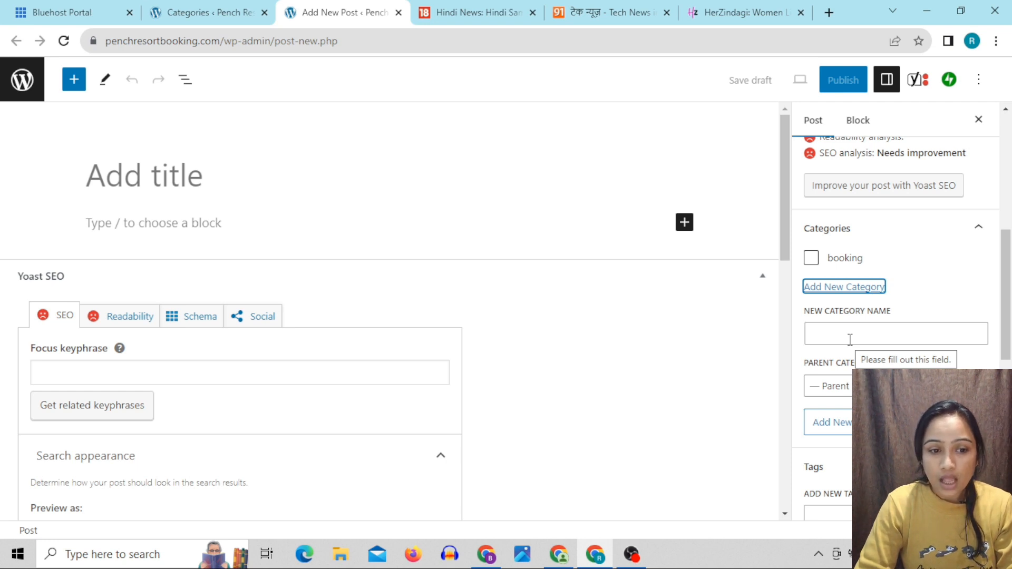
Return to the Categories page, then look through the News18, 91mobiles and HerZindagi example sites, ending on News18.
{"action": "left_click", "coordinate": [174, 7]}
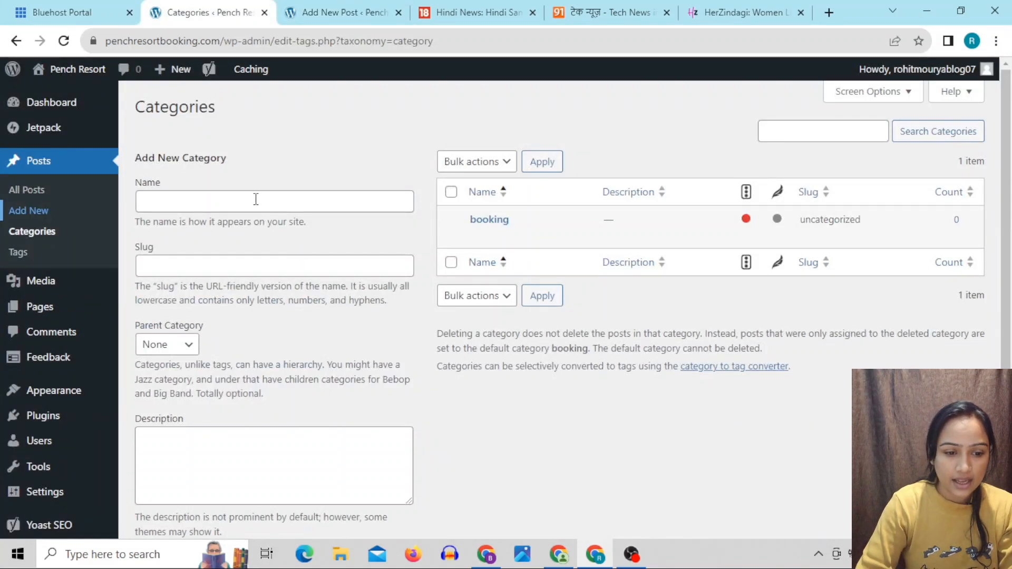
{"action": "left_click", "coordinate": [480, 11]}
{"action": "left_click", "coordinate": [609, 12]}
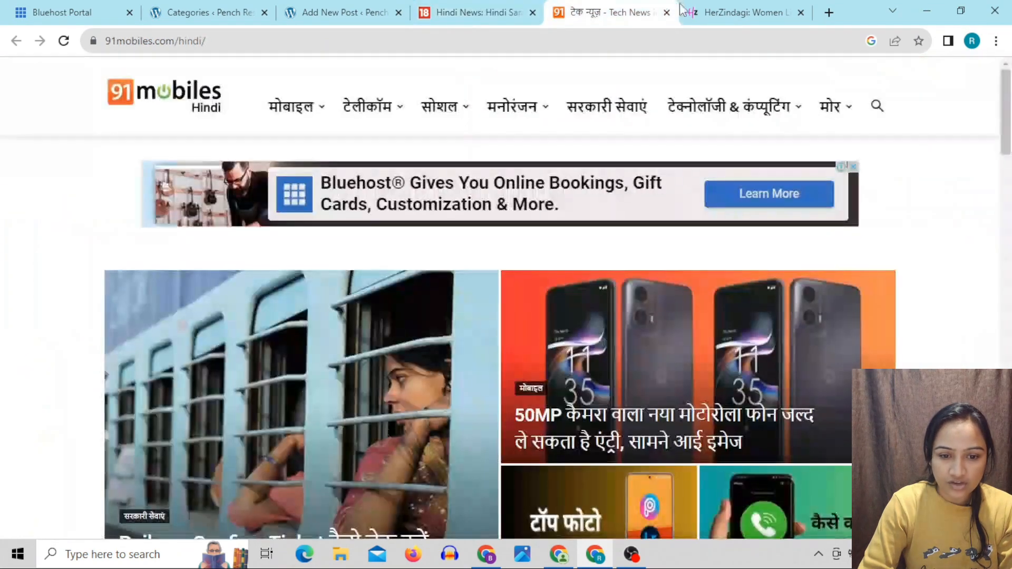
{"action": "left_click", "coordinate": [717, 15]}
{"action": "left_click", "coordinate": [470, 15]}
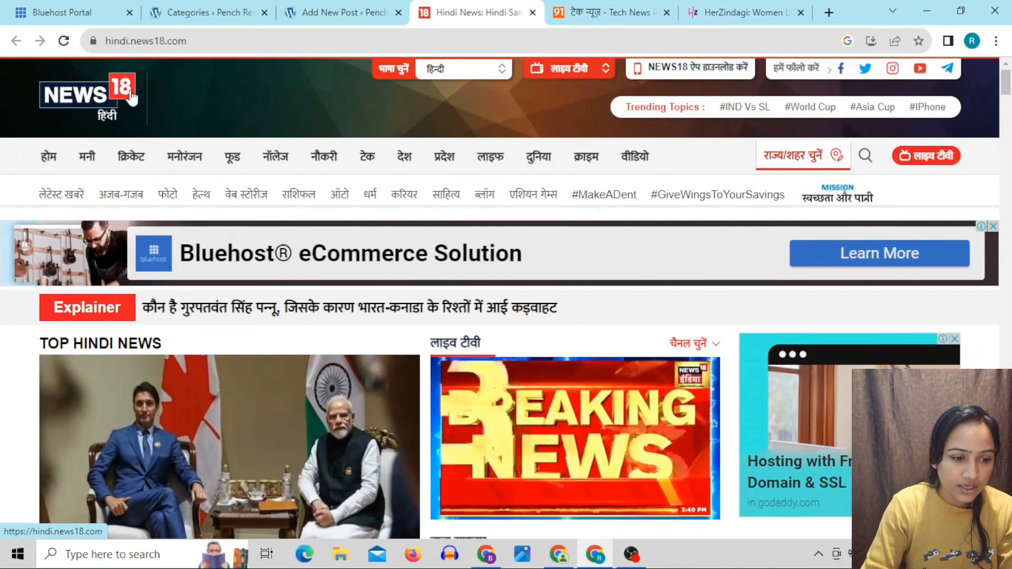
Examine the मनी, क्रिकेट and मनोरंजन categories in the News18 Hindi site's navigation.
{"action": "mouse_move", "coordinate": [92, 170]}
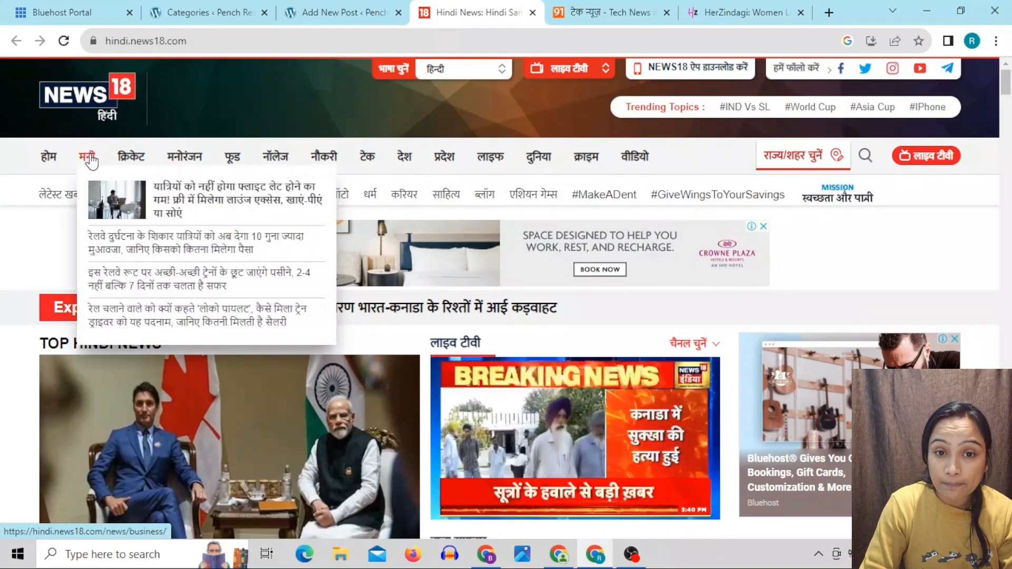
{"action": "mouse_move", "coordinate": [136, 159]}
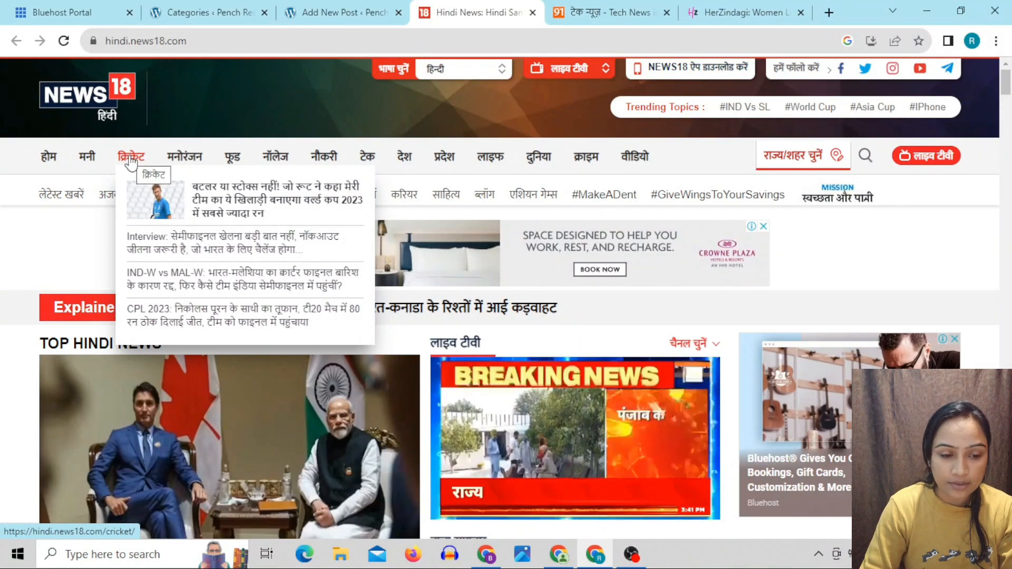
{"action": "mouse_move", "coordinate": [201, 165]}
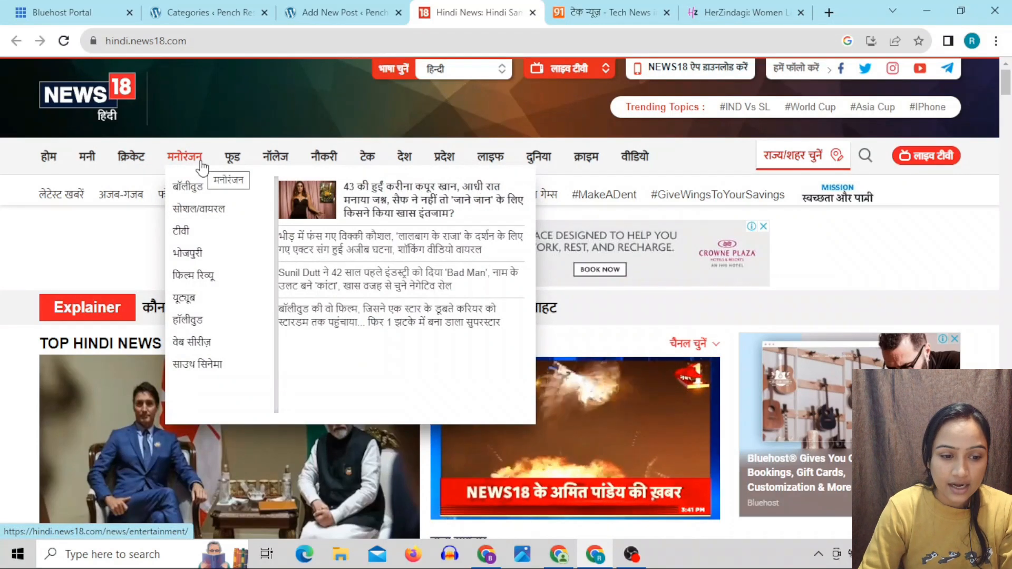
{"action": "left_click", "coordinate": [183, 167]}
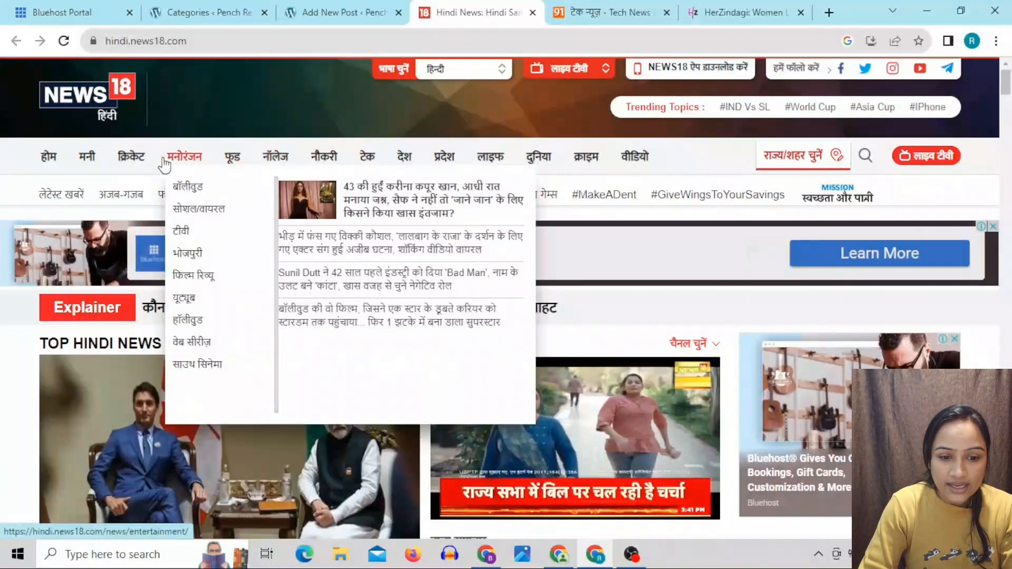
Switch to the 91mobiles Hindi site and review its navigation categories, including मोबाइल, सोशल, मनोरंजन and टेक्नोलॉजी & कंप्यूटिंग.
{"action": "left_click", "coordinate": [606, 13]}
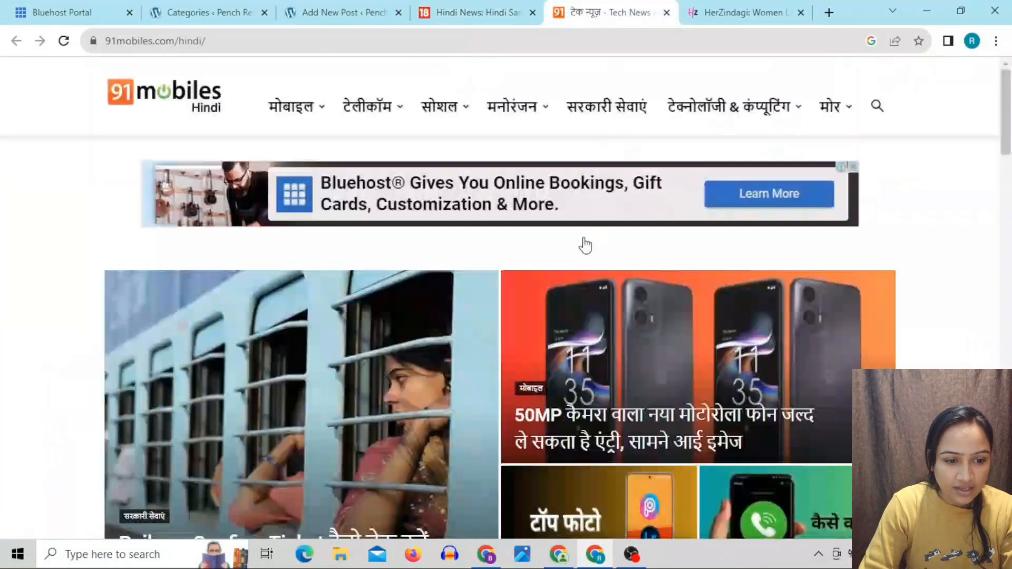
{"action": "mouse_move", "coordinate": [306, 109]}
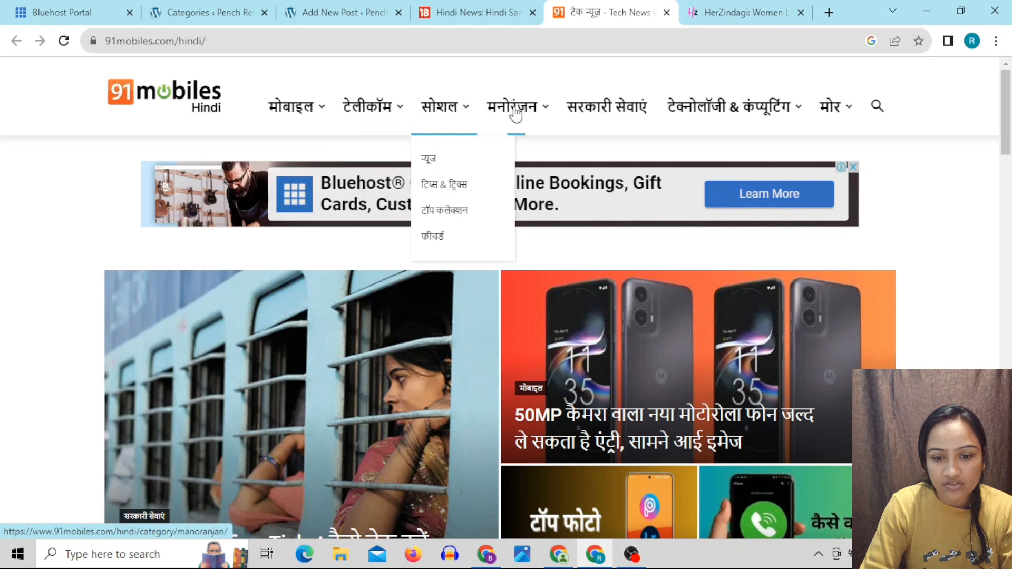
{"action": "mouse_move", "coordinate": [525, 112]}
{"action": "mouse_move", "coordinate": [677, 121]}
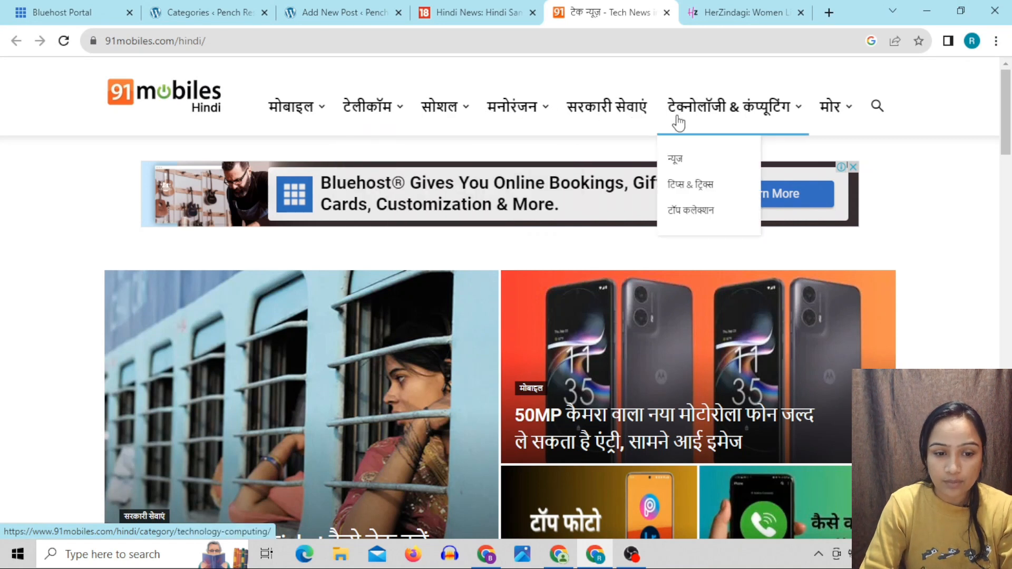
{"action": "mouse_move", "coordinate": [539, 128]}
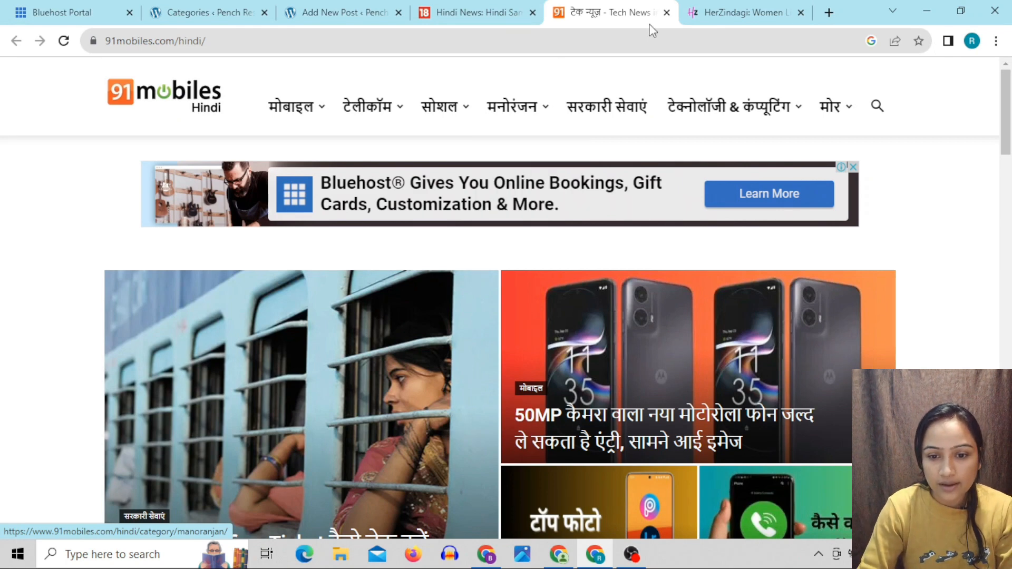
Review the HerZindagi navigation categories, then go back through 91mobiles to News18 and show its मनोरंजन subcategories.
{"action": "left_click", "coordinate": [753, 16]}
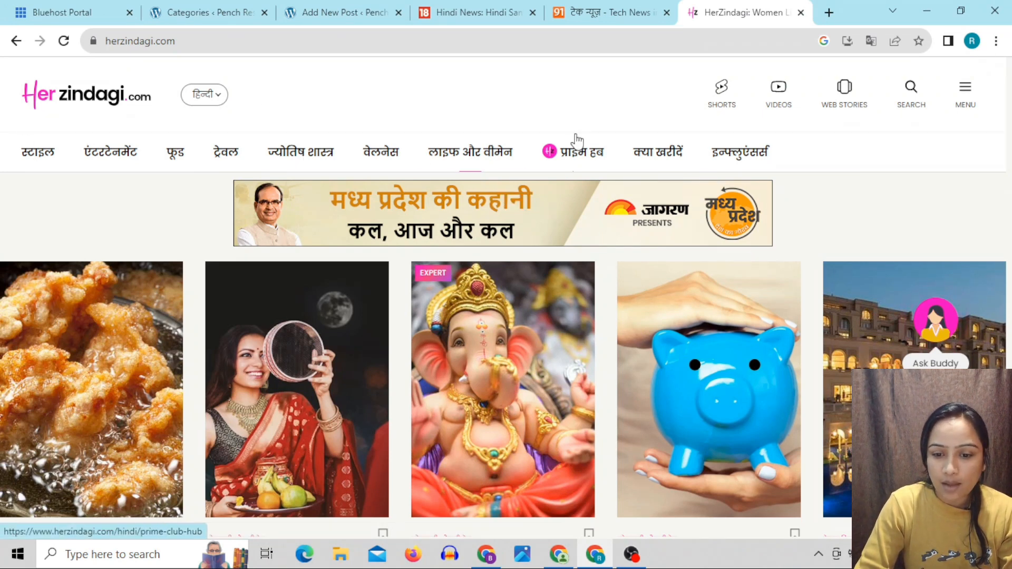
{"action": "left_click", "coordinate": [606, 13]}
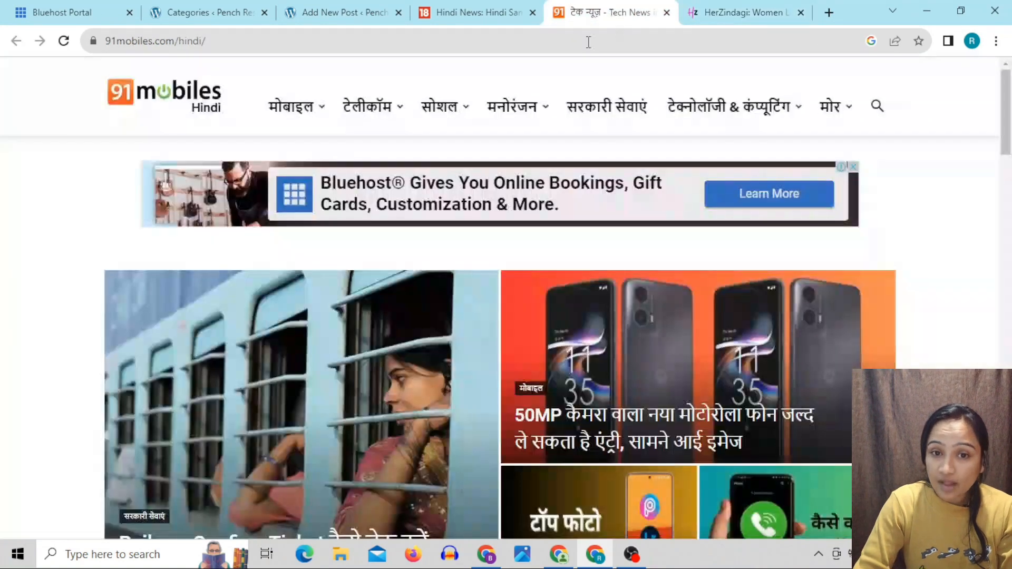
{"action": "left_click", "coordinate": [458, 13]}
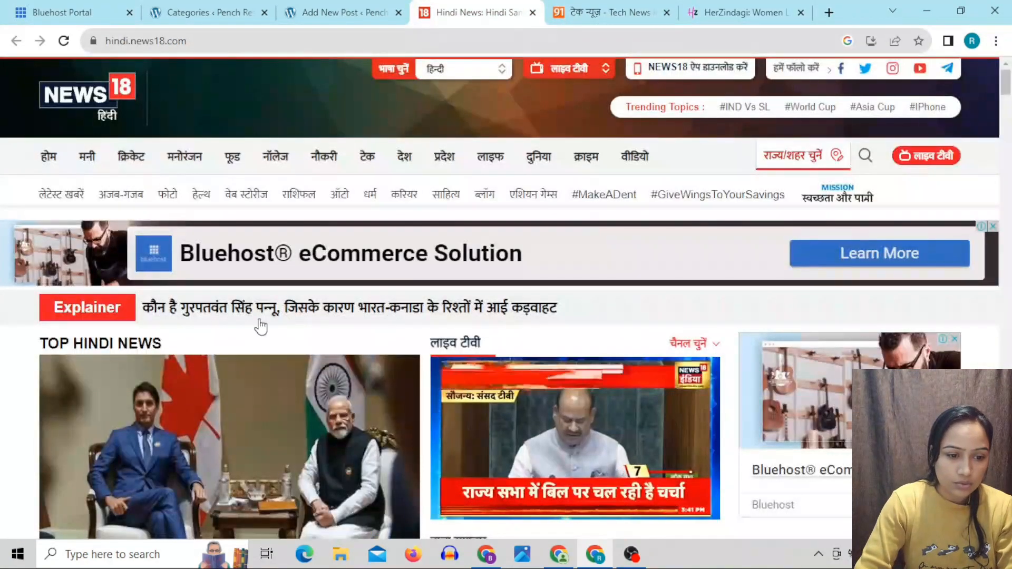
{"action": "mouse_move", "coordinate": [197, 169]}
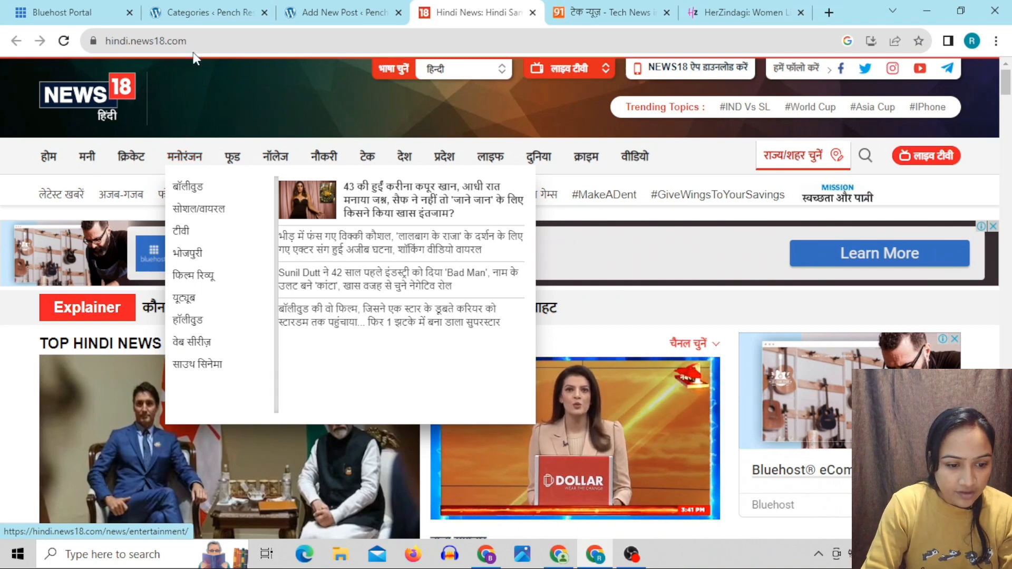
Return to the WordPress Categories page and show the available Parent Category options.
{"action": "left_click", "coordinate": [200, 12]}
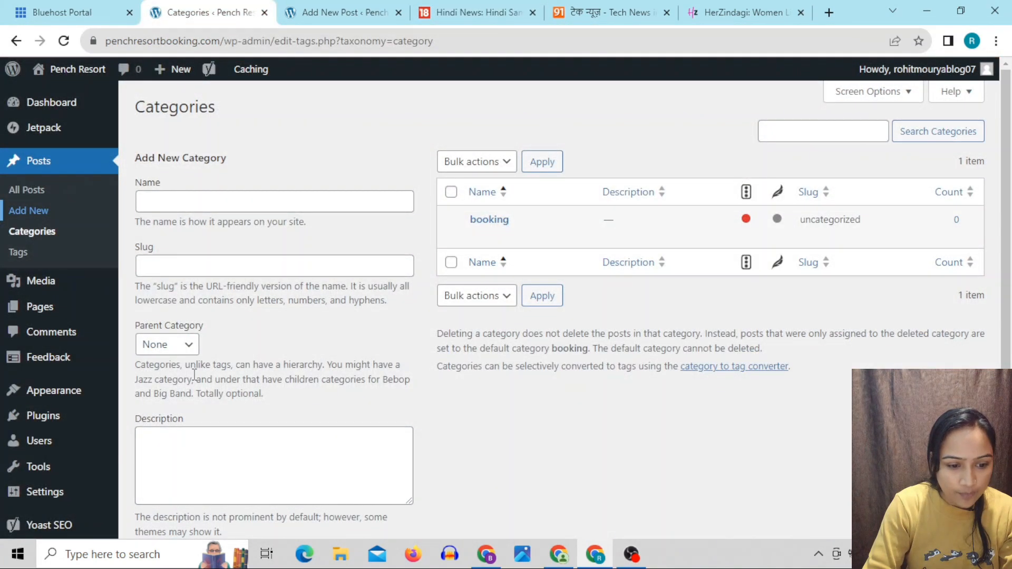
{"action": "left_click", "coordinate": [181, 346]}
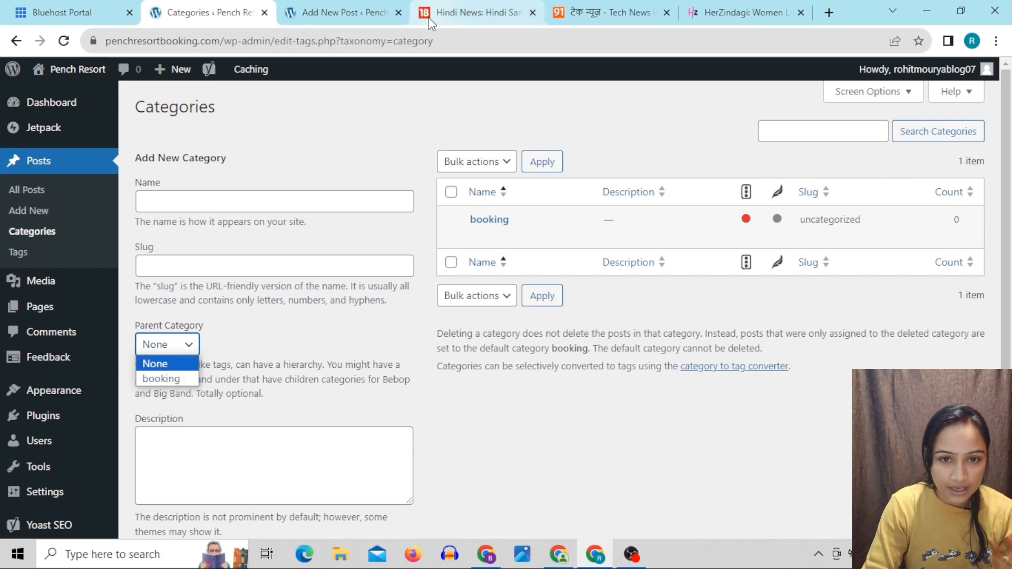
Examine the subcategories under मनोरंजन on News18, such as बॉलीवुड, टीवी and फिल्म रिव्यू, as a parent-child example.
{"action": "left_click", "coordinate": [476, 7]}
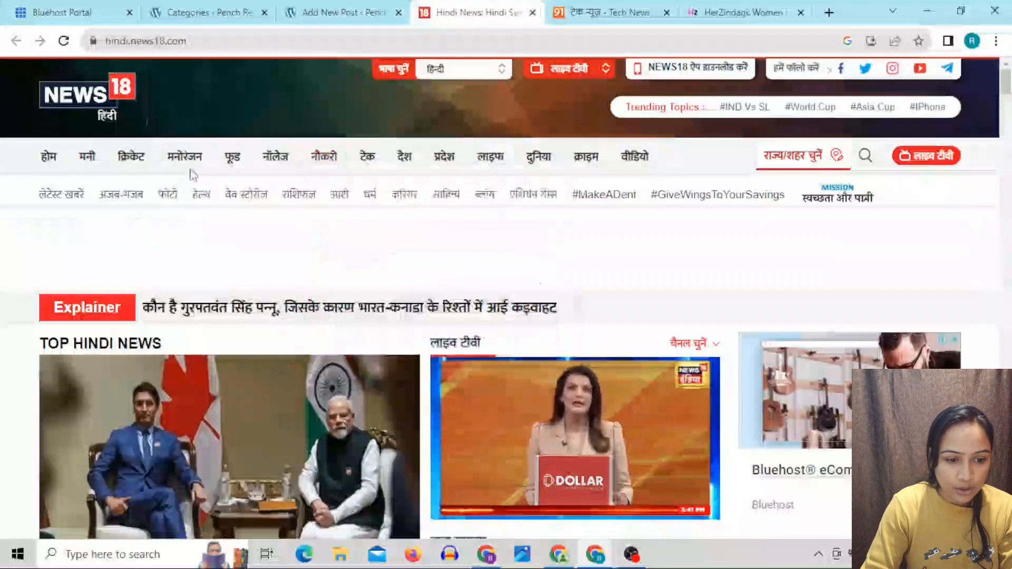
{"action": "mouse_move", "coordinate": [177, 165]}
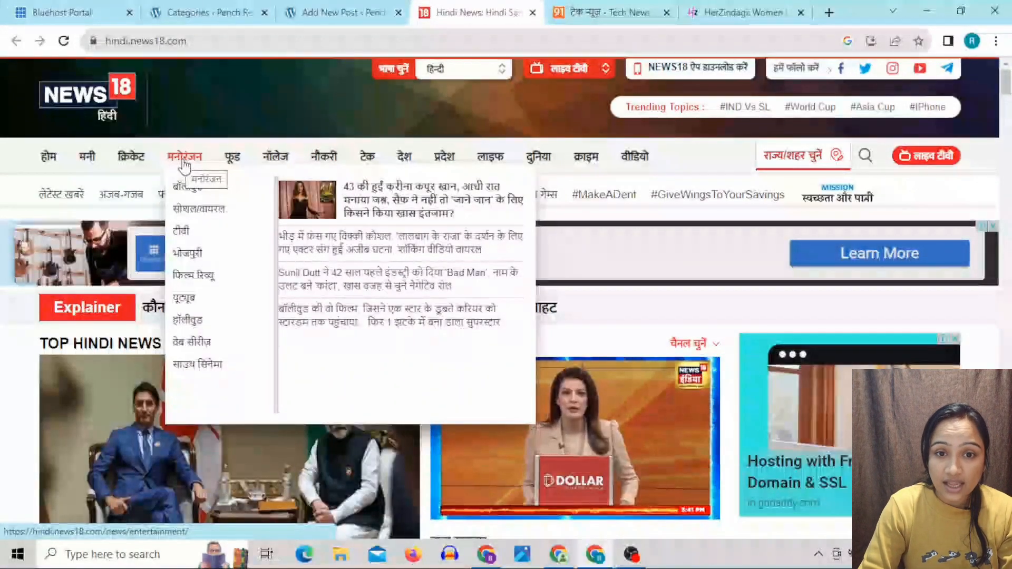
{"action": "mouse_move", "coordinate": [195, 189]}
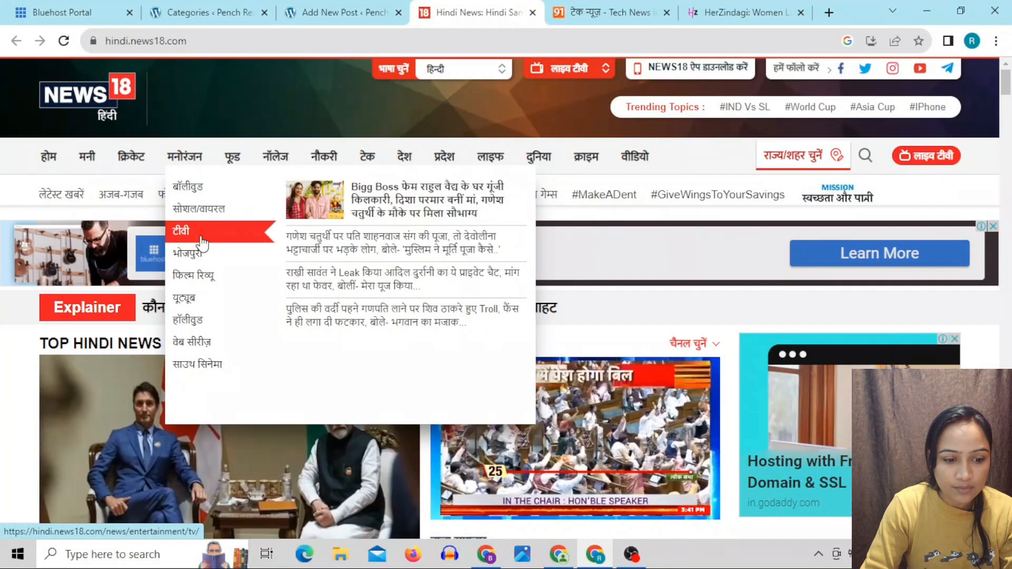
{"action": "mouse_move", "coordinate": [203, 279]}
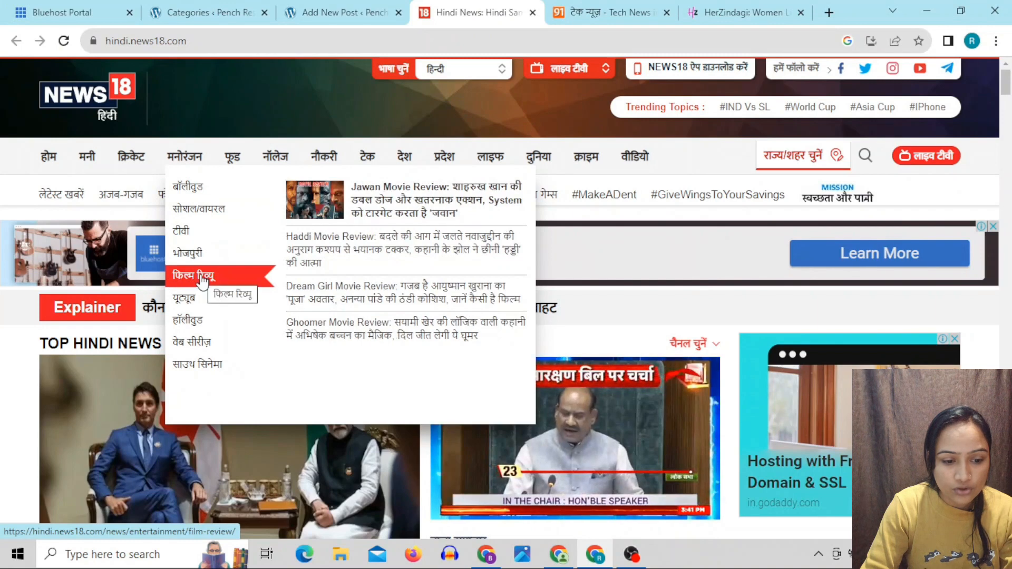
Examine the subcategories under मोबाइल on the 91mobiles Hindi site, then go back to the News18 site.
{"action": "left_click", "coordinate": [634, 10]}
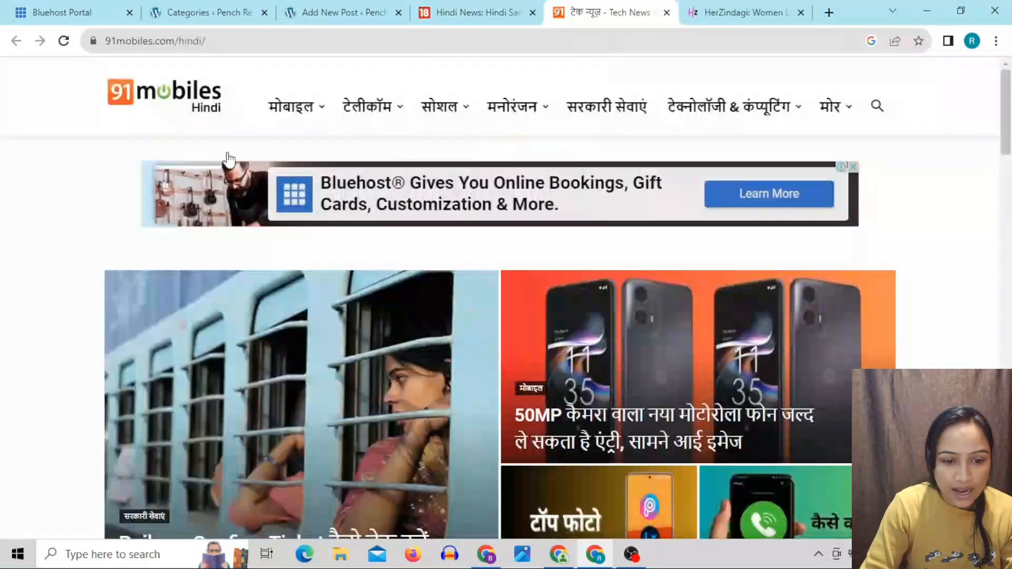
{"action": "mouse_move", "coordinate": [329, 117]}
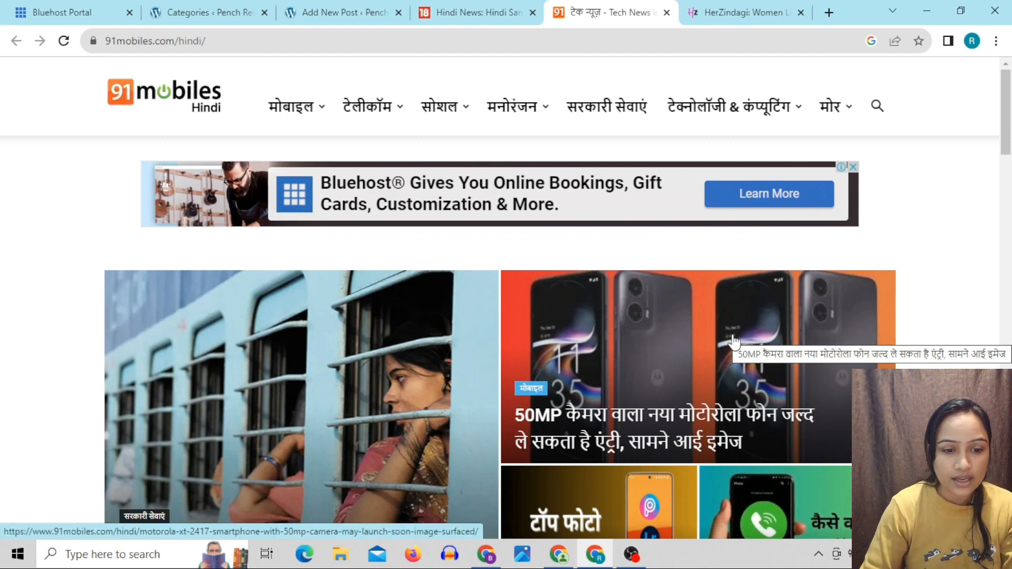
{"action": "mouse_move", "coordinate": [272, 89]}
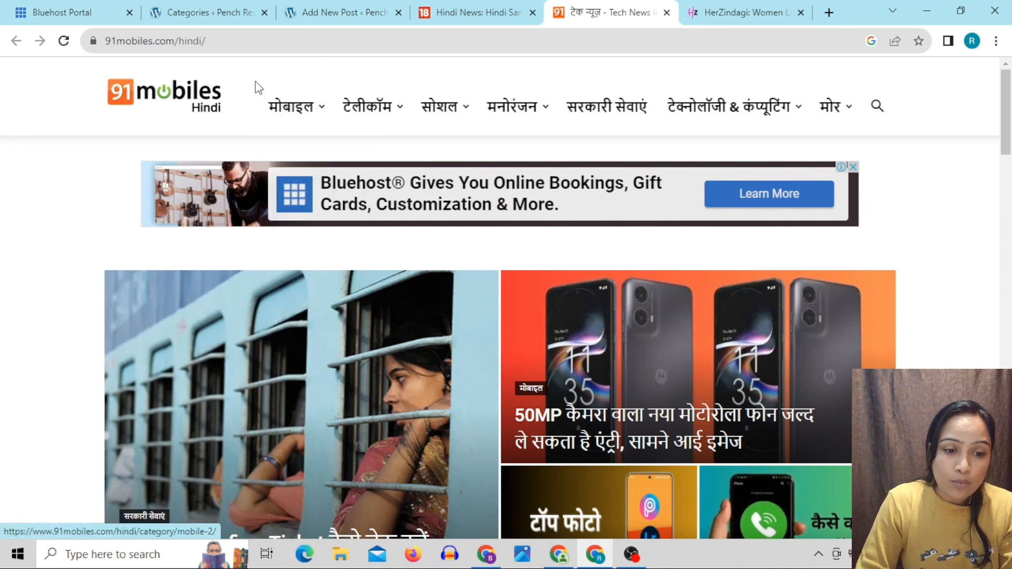
{"action": "left_click_drag", "start_coordinate": [284, 106], "coordinate": [310, 73]}
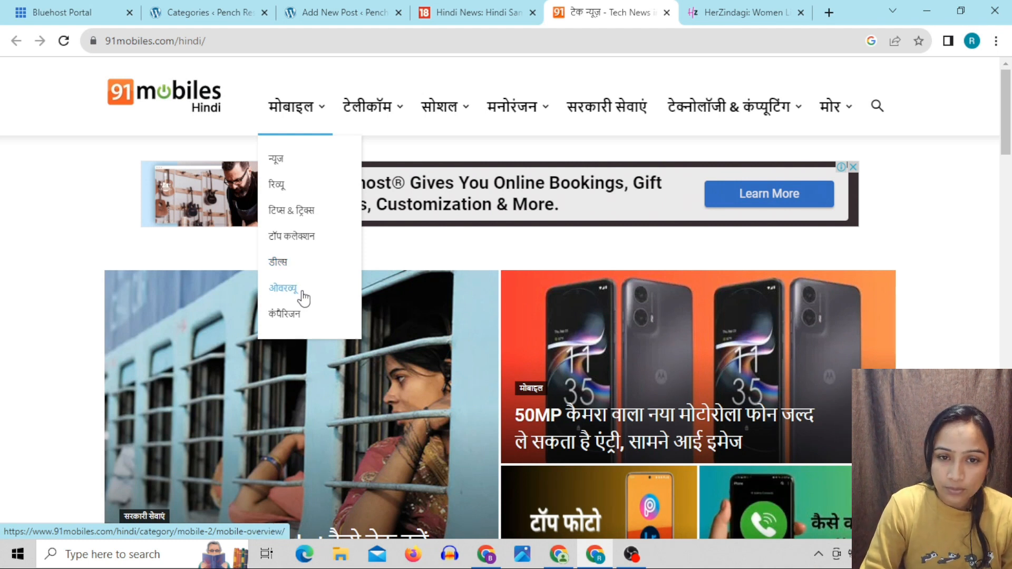
{"action": "mouse_move", "coordinate": [290, 104]}
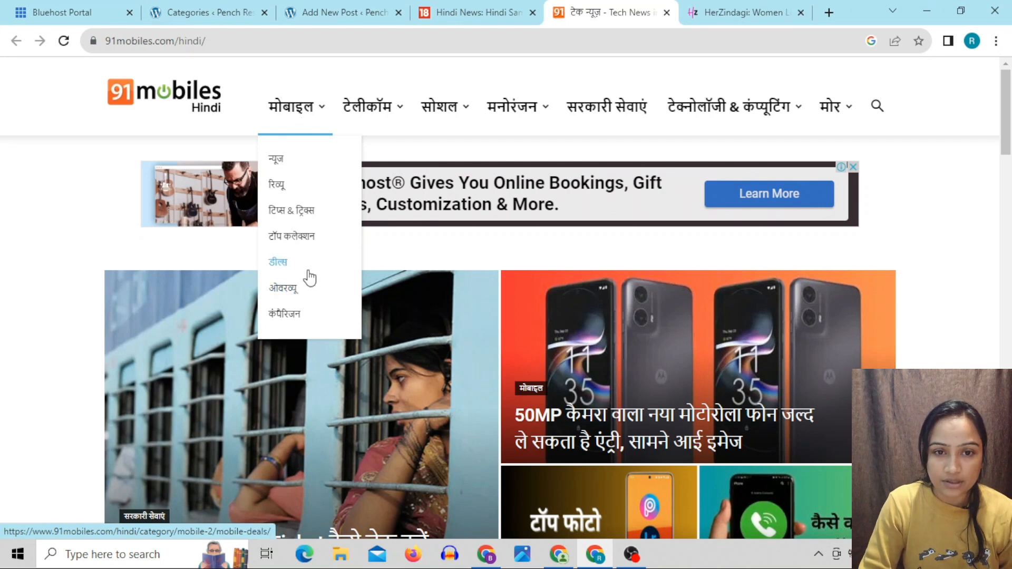
{"action": "left_click", "coordinate": [451, 12]}
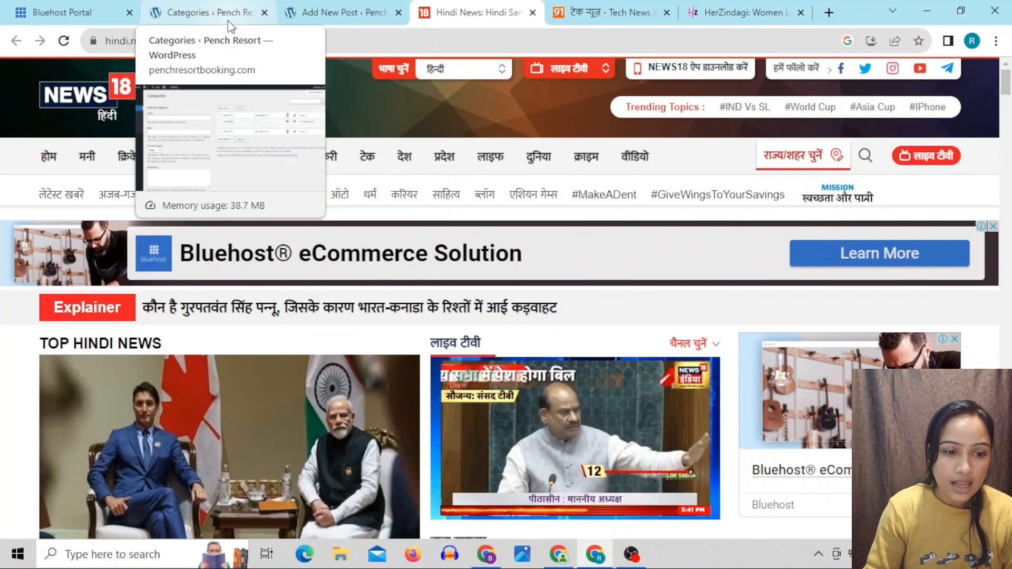
Return to the WordPress Categories page and enter "Stock market" as the new category's name.
{"action": "left_click", "coordinate": [226, 16]}
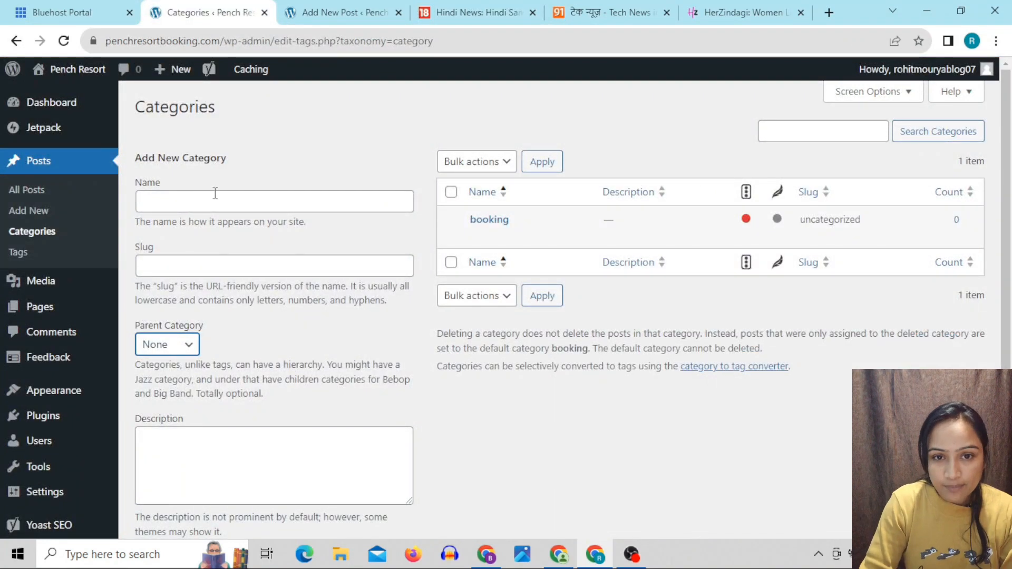
{"action": "left_click", "coordinate": [172, 202]}
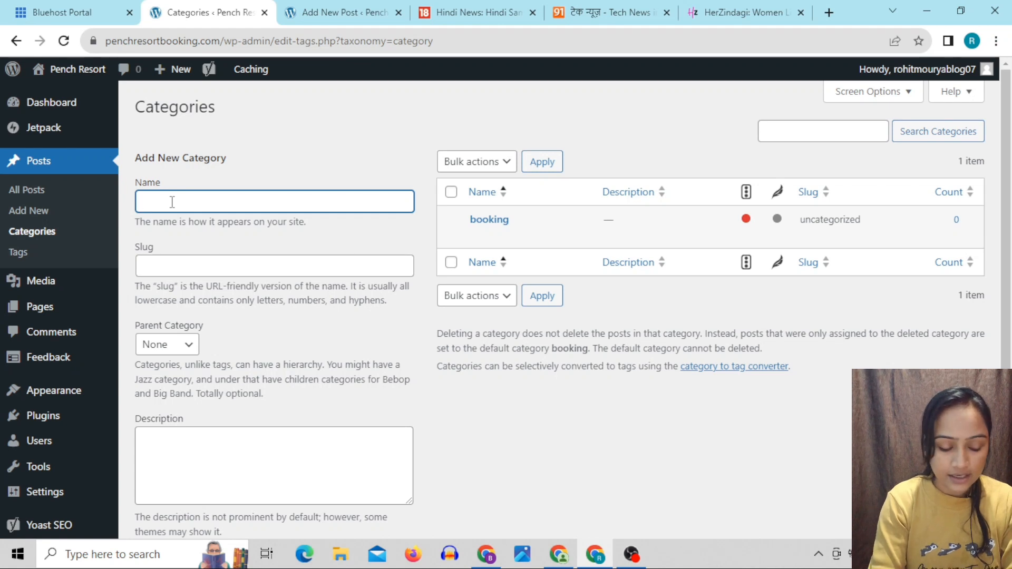
{"action": "type", "text": "st"}
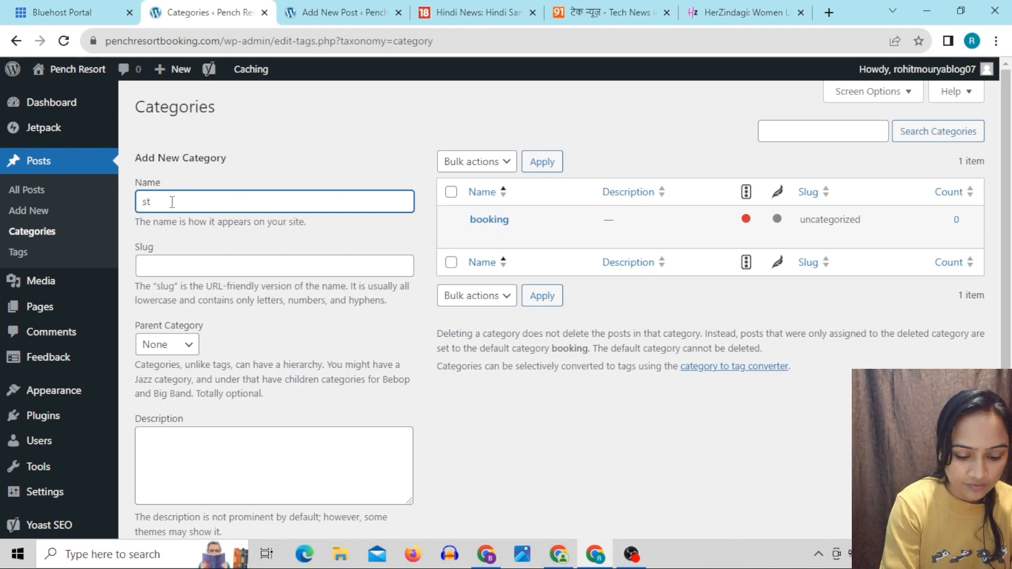
{"action": "type", "text": "ock"}
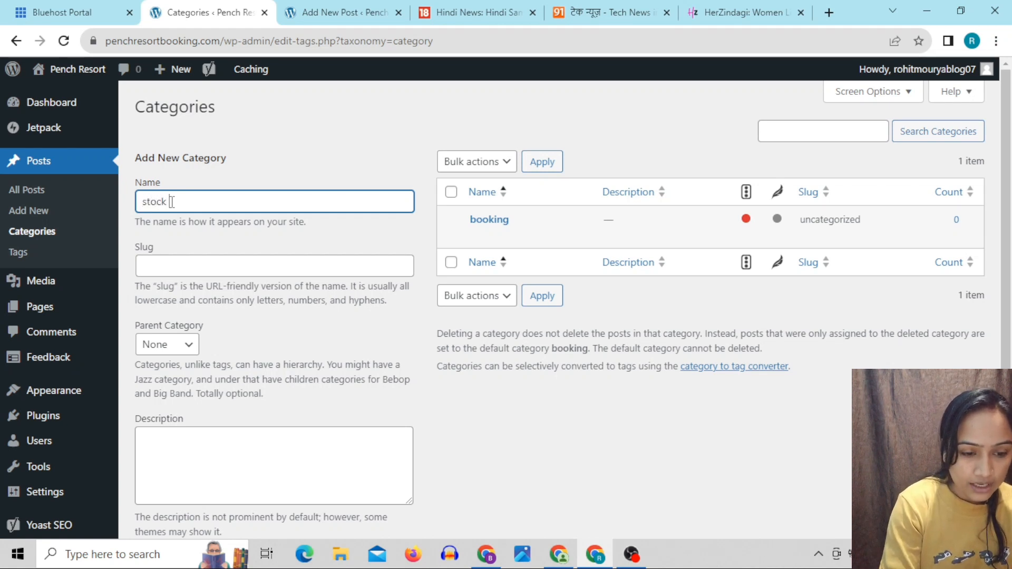
{"action": "type", "text": " innarket"}
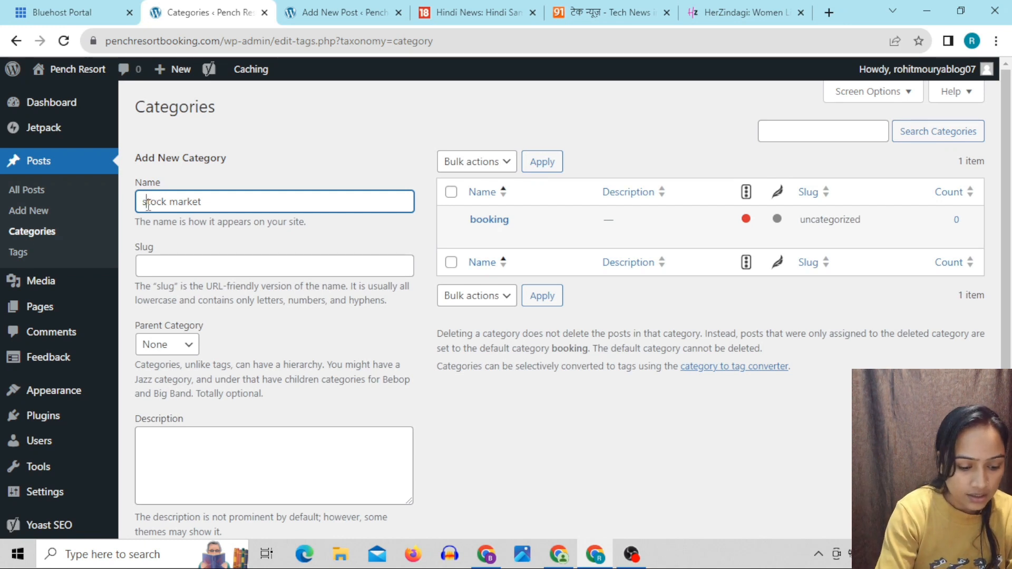
{"action": "key", "text": "BackSpace"}
{"action": "type", "text": "S"}
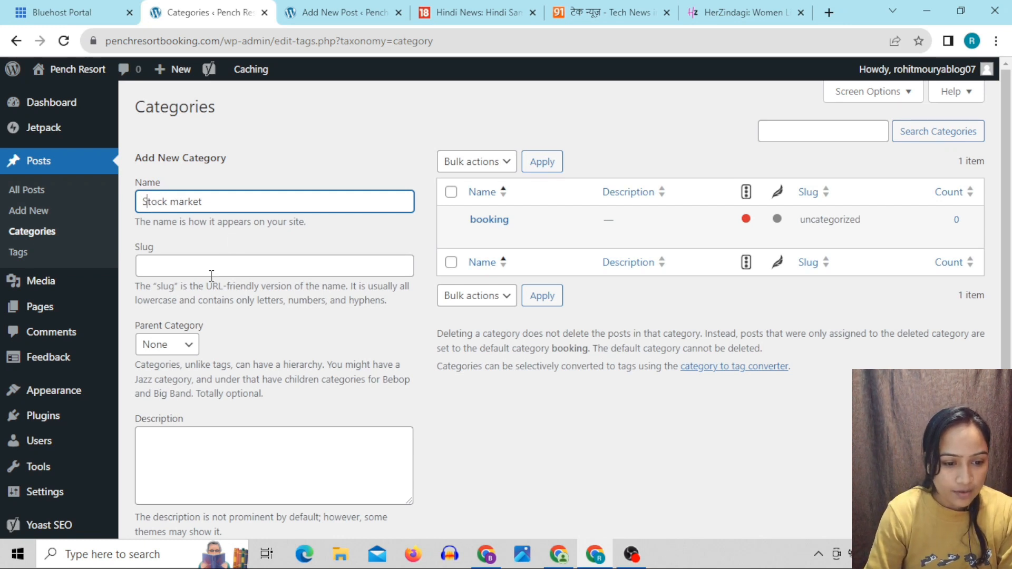
Copy the name "Stock market" into the new category's slug.
{"action": "key", "text": "Tab"}
{"action": "left_click", "coordinate": [208, 202]}
{"action": "left_click_drag", "start_coordinate": [208, 201], "coordinate": [99, 199]}
{"action": "key", "text": "ctrl+c"}
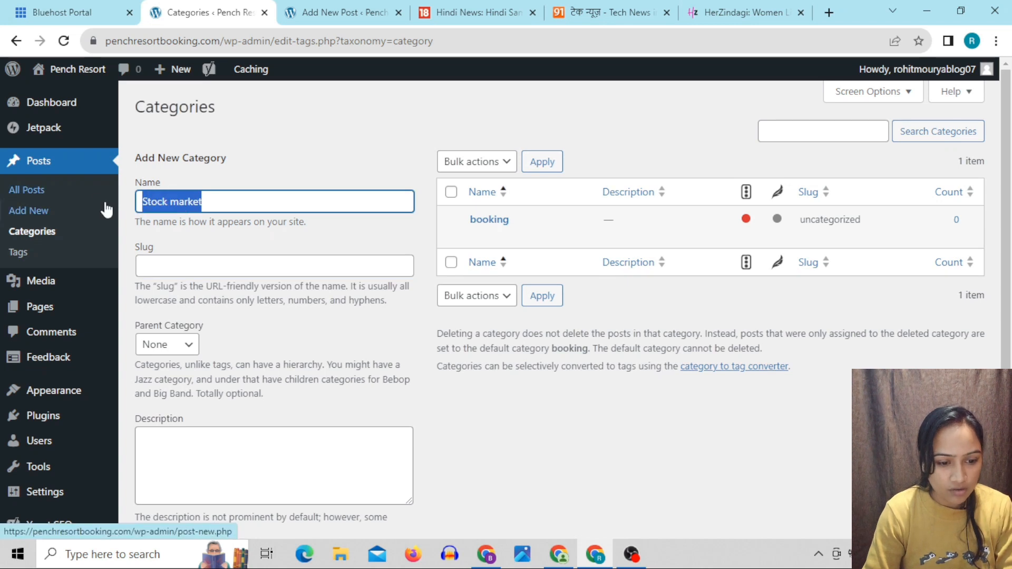
{"action": "left_click", "coordinate": [181, 267]}
{"action": "key", "text": "ctrl+v"}
{"action": "left_click", "coordinate": [248, 315]}
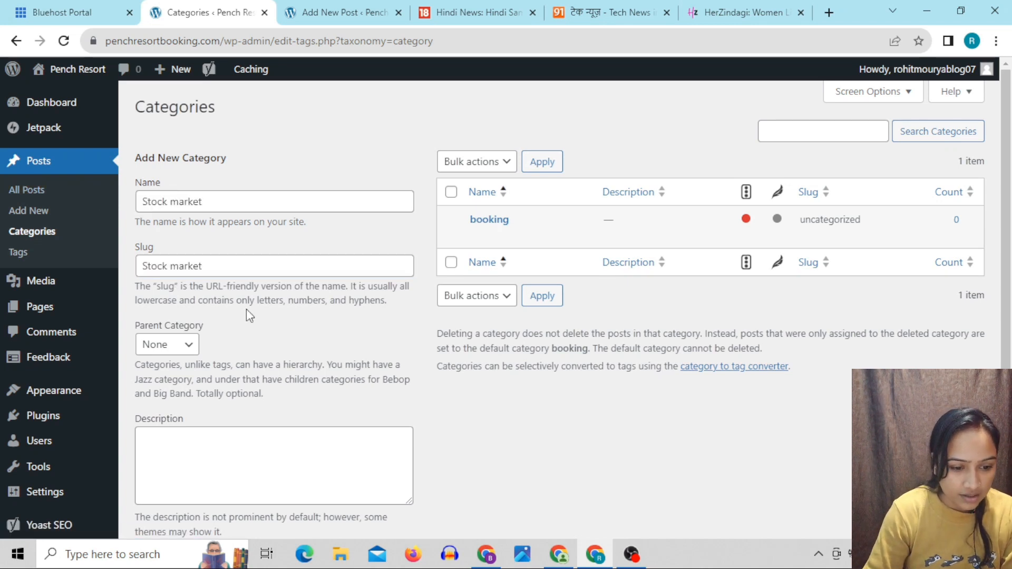
Keep the Stock market category's parent as None and add it to the category list.
{"action": "left_click", "coordinate": [187, 350]}
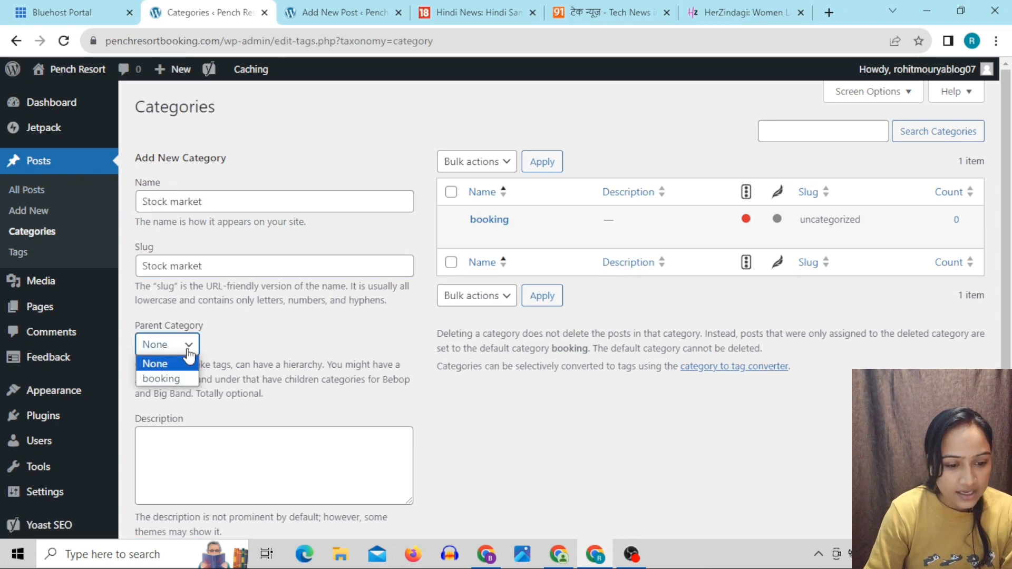
{"action": "left_click", "coordinate": [244, 344]}
{"action": "scroll", "coordinate": [225, 269], "scroll_direction": "down", "scroll_amount": 2}
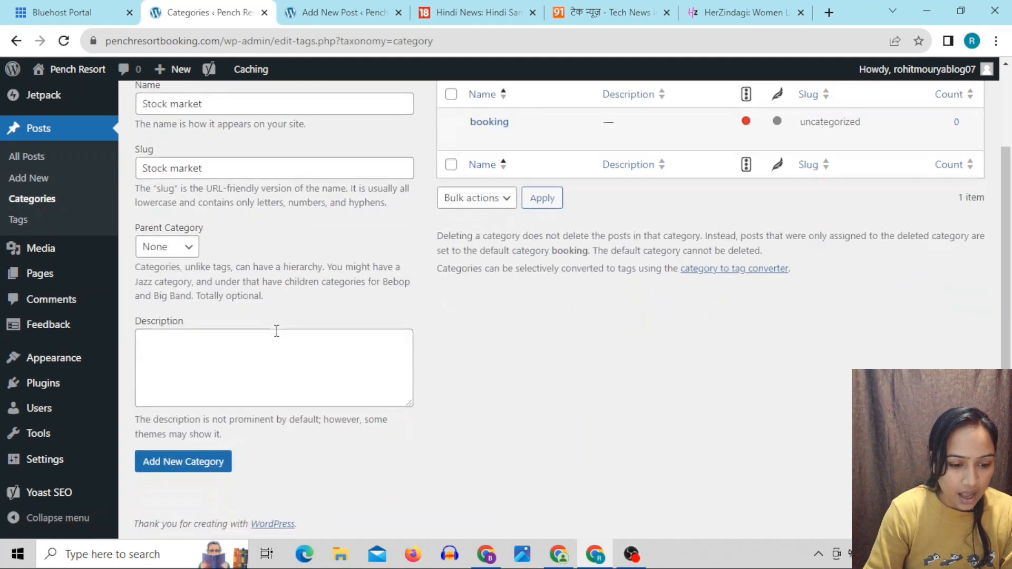
{"action": "left_click", "coordinate": [191, 472]}
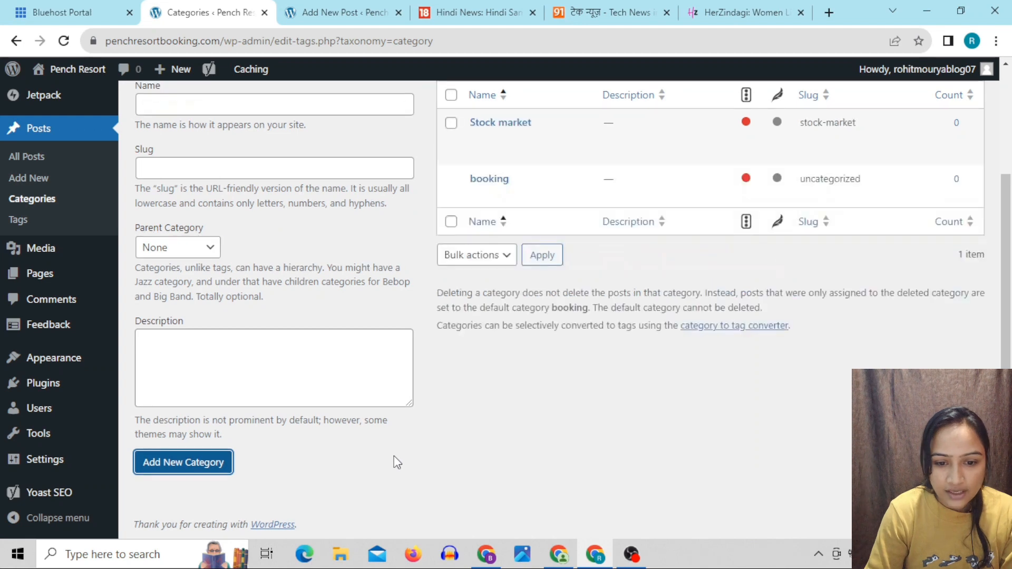
{"action": "mouse_move", "coordinate": [569, 156]}
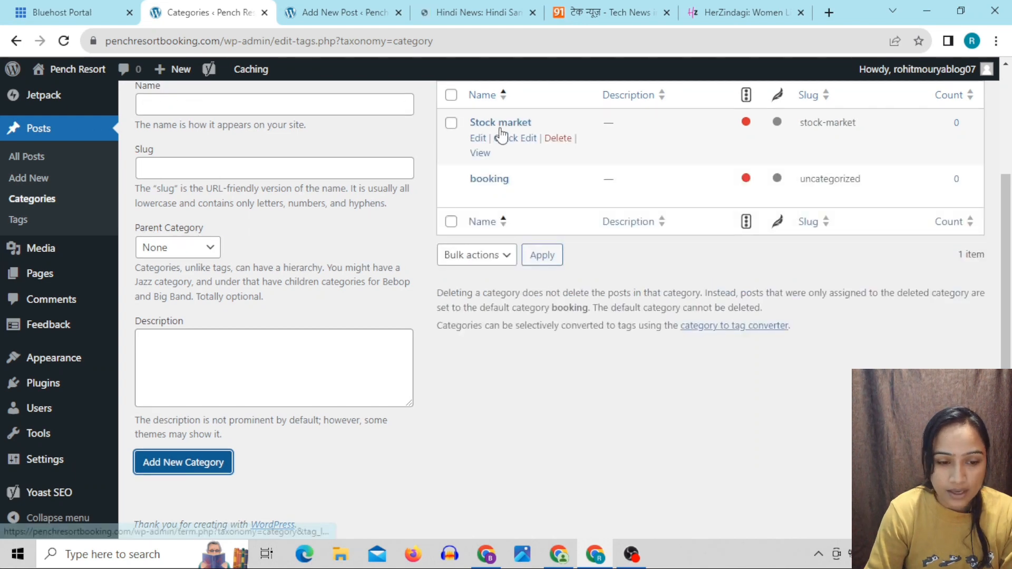
{"action": "scroll", "coordinate": [310, 200], "scroll_direction": "up", "scroll_amount": 3}
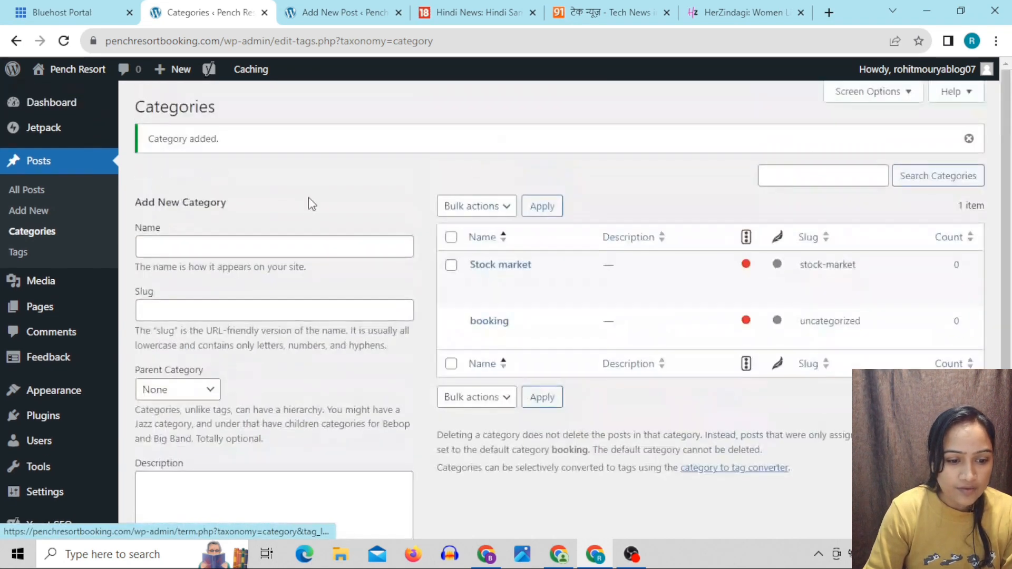
{"action": "left_click", "coordinate": [203, 251]}
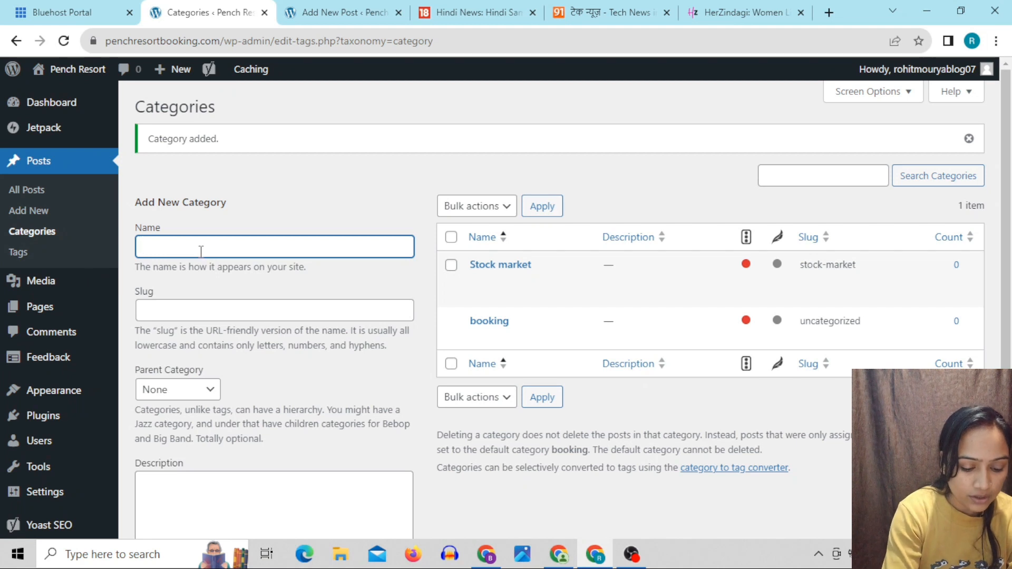
{"action": "type", "text": "Bse "}
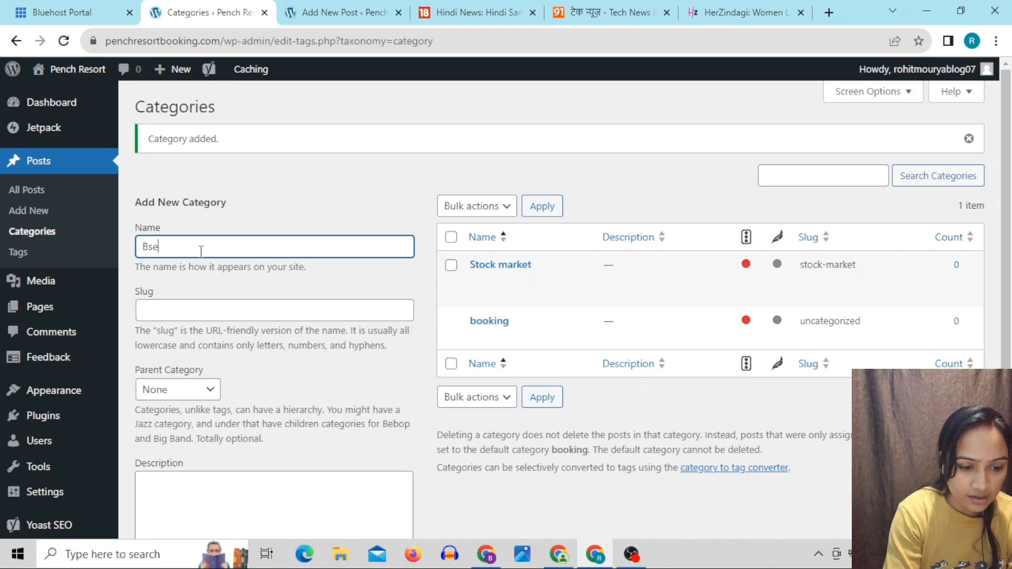
{"action": "type", "text": "News"}
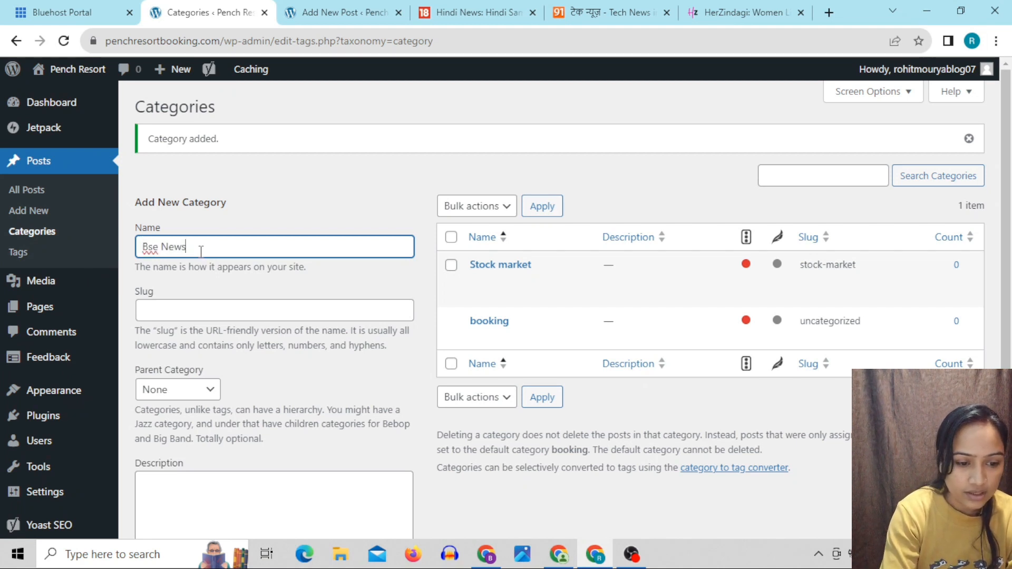
{"action": "key", "text": "BackSpace"}
{"action": "key", "text": "BackSpace"}
{"action": "key", "text": "BackSpace"}
{"action": "key", "text": "BackSpace"}
{"action": "key", "text": "BackSpace"}
{"action": "key", "text": "BackSpace"}
{"action": "key", "text": "BackSpace"}
Name the new category "Share Price Update" and copy the same text into its slug.
{"action": "type", "text": "S"}
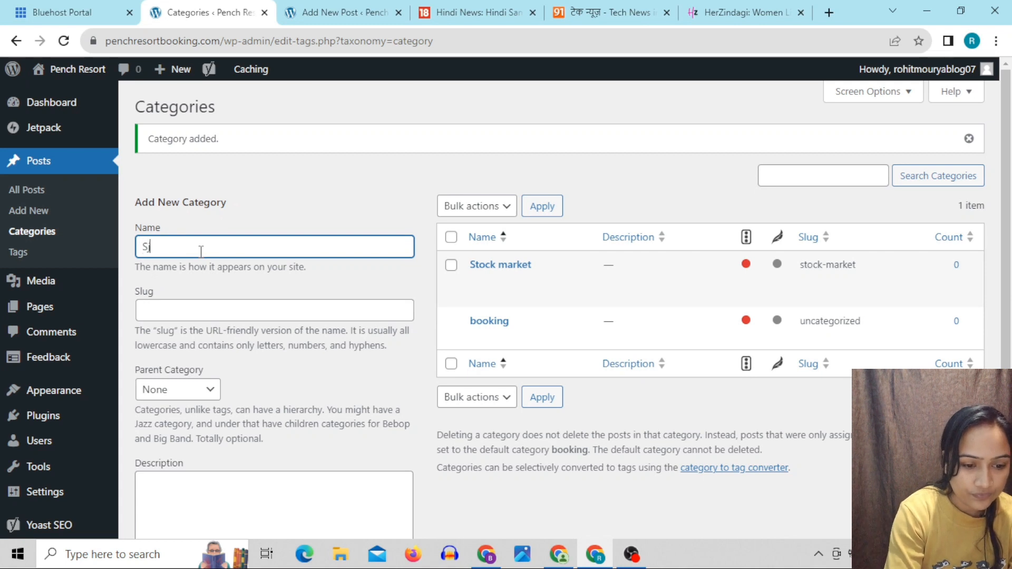
{"action": "type", "text": "hare Price Update"}
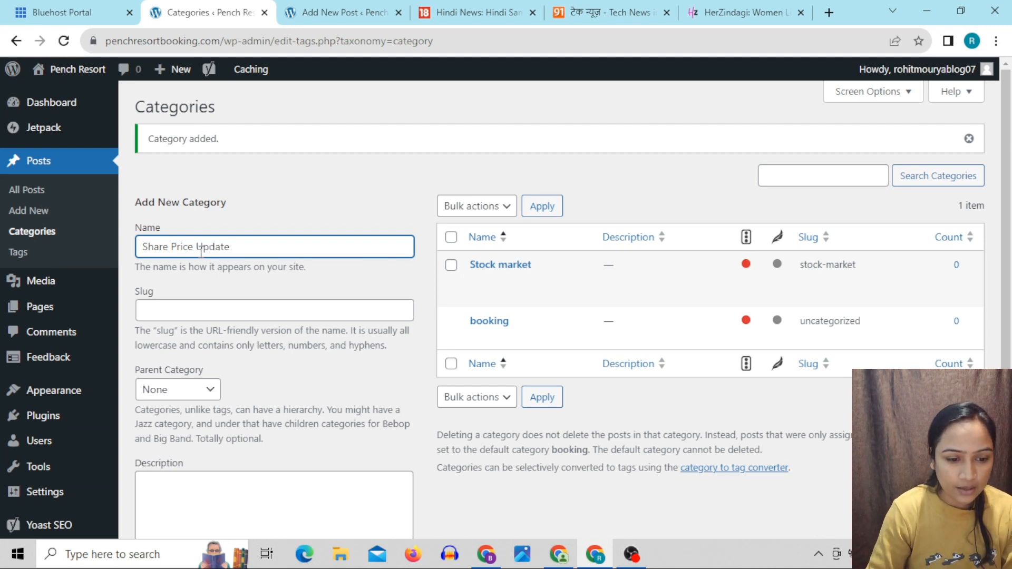
{"action": "left_click", "coordinate": [191, 317]}
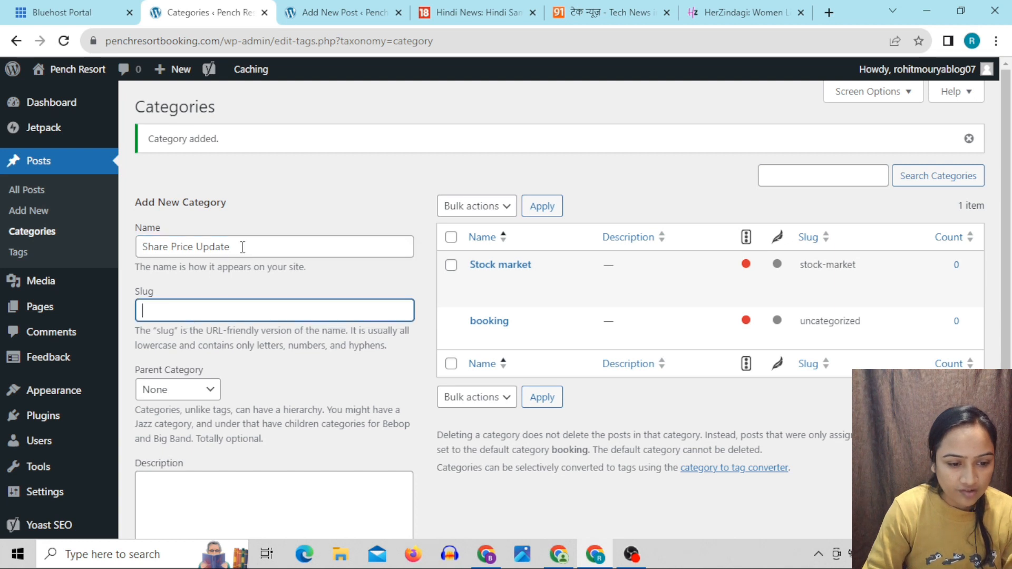
{"action": "left_click_drag", "start_coordinate": [247, 246], "coordinate": [137, 246]}
{"action": "key", "text": "ctrl+c"}
{"action": "left_click", "coordinate": [181, 308]}
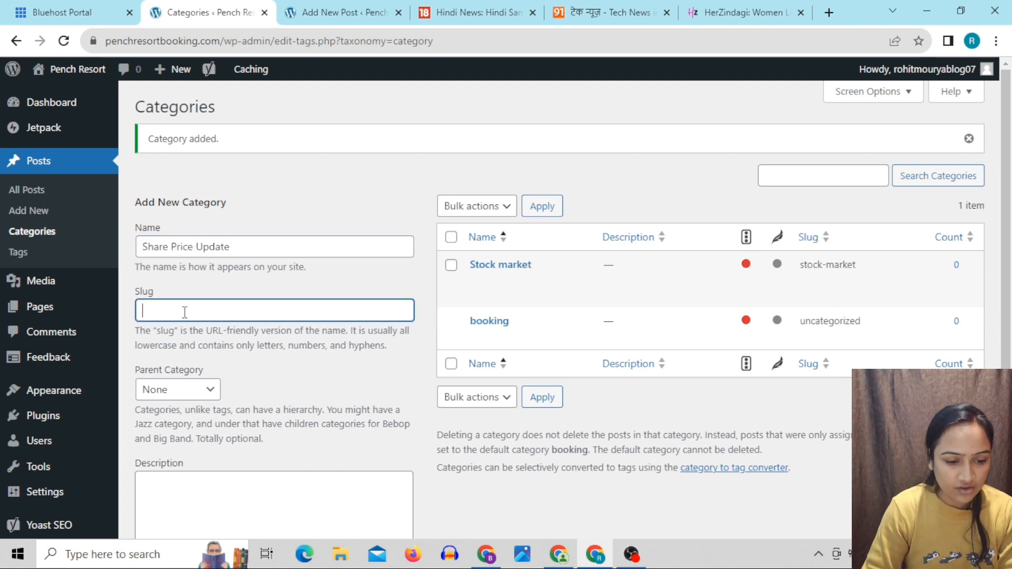
{"action": "key", "text": "ctrl+v"}
{"action": "key", "text": "Tab"}
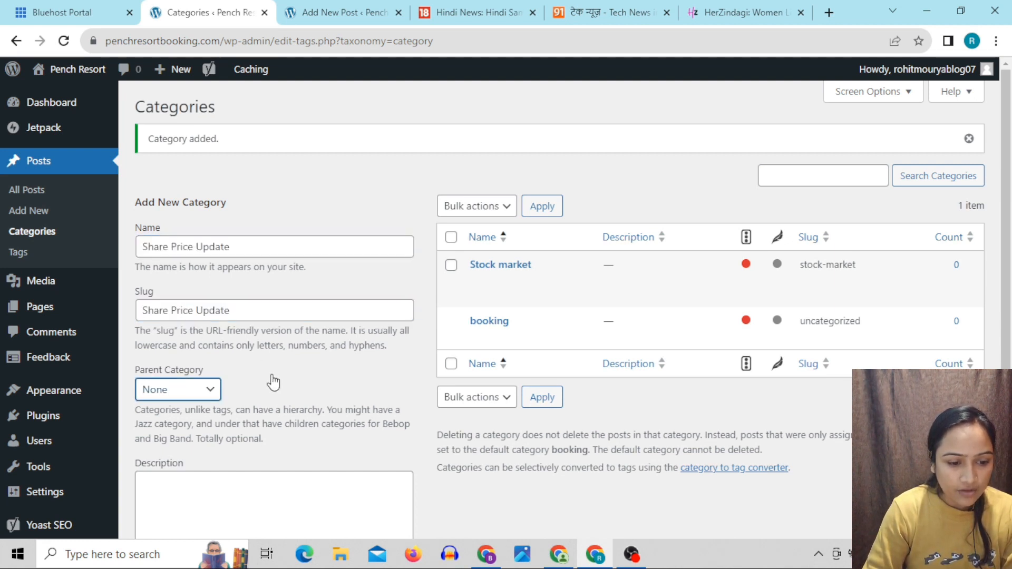
Set Stock market as the parent of Share Price Update and add the category.
{"action": "scroll", "coordinate": [273, 382], "scroll_direction": "down", "scroll_amount": 1}
{"action": "left_click", "coordinate": [203, 318]}
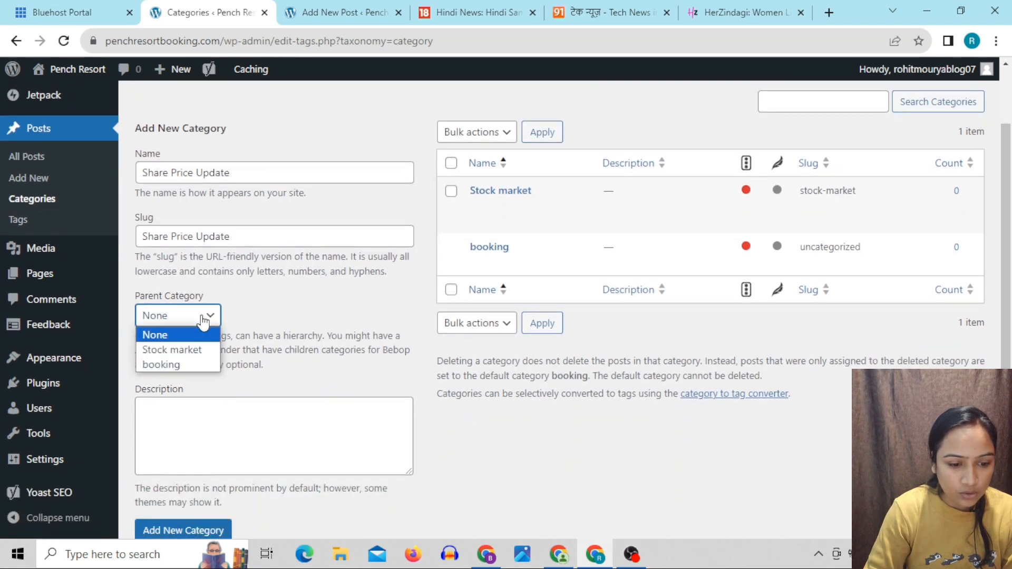
{"action": "left_click", "coordinate": [176, 349]}
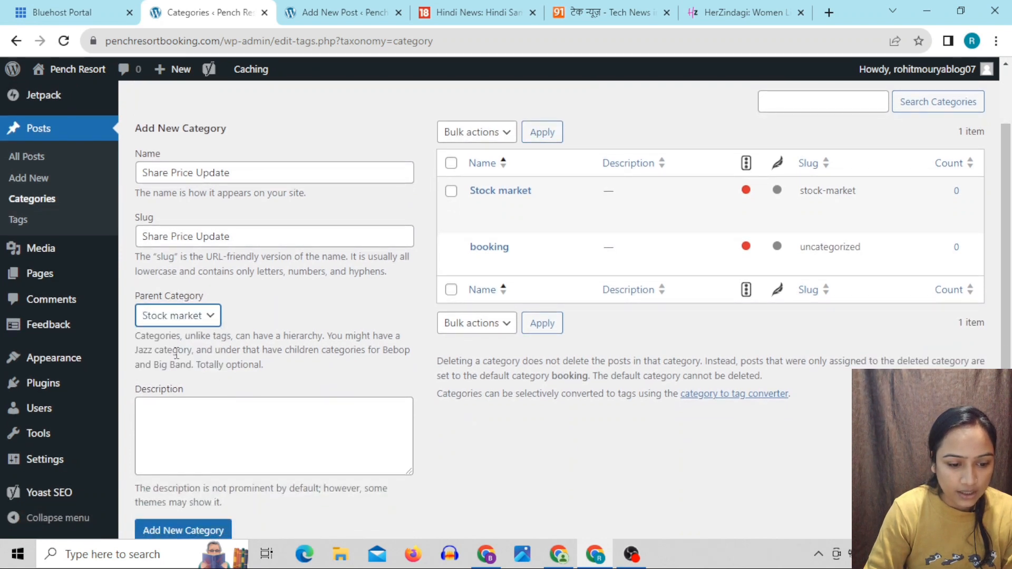
{"action": "left_click", "coordinate": [208, 531]}
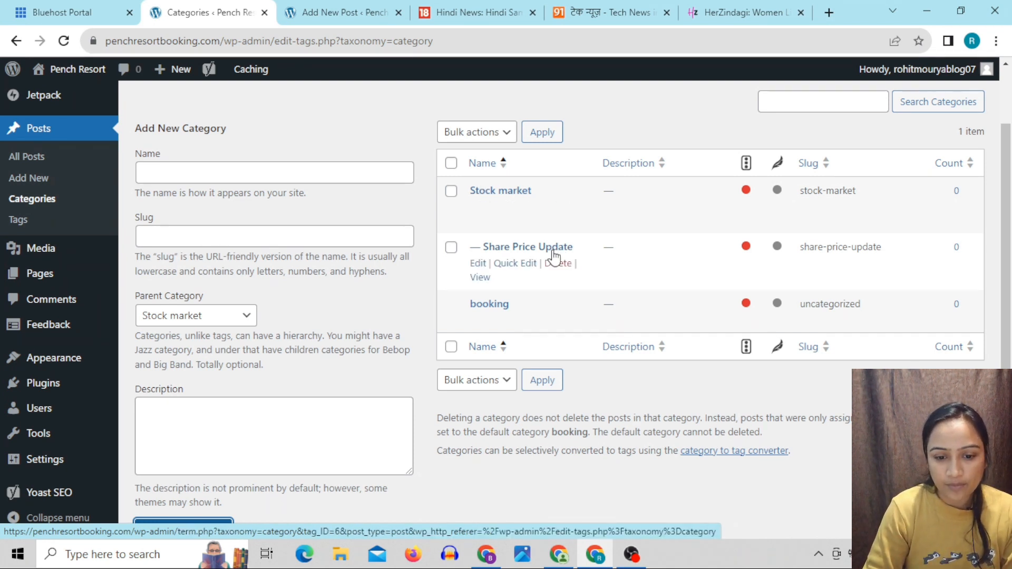
{"action": "left_click", "coordinate": [189, 176]}
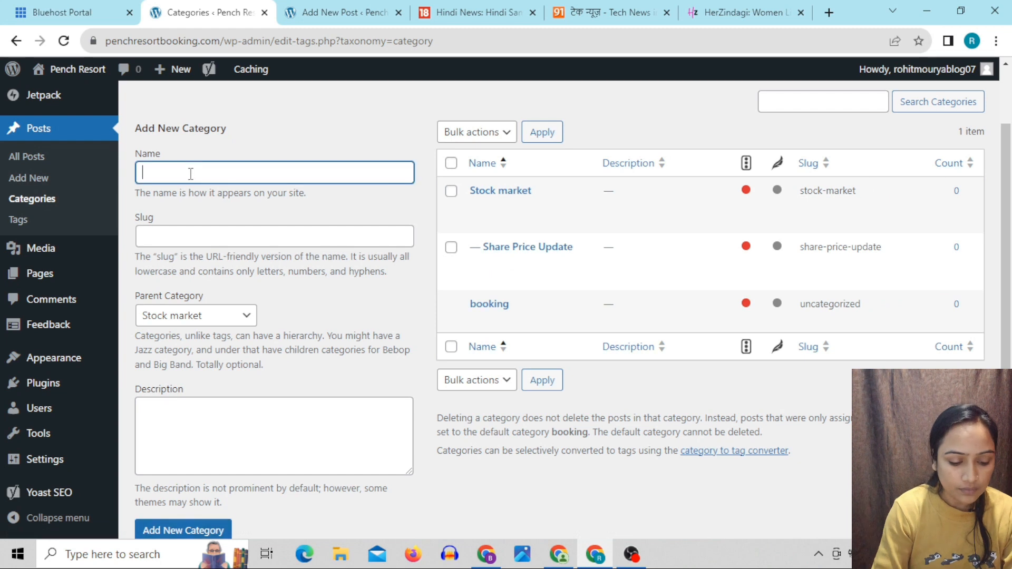
{"action": "type", "text": "Buy and Sell"}
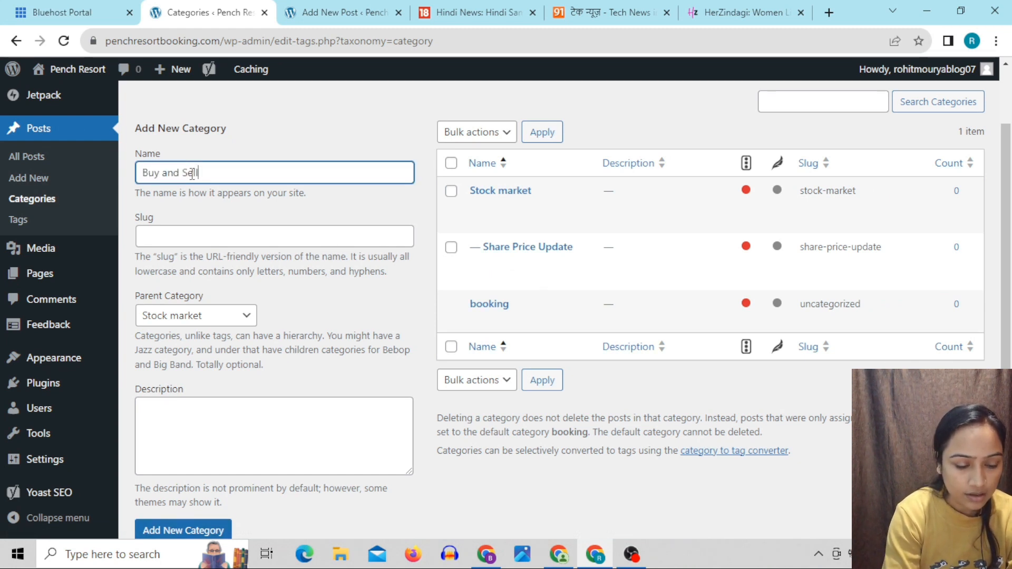
{"action": "type", "text": " News"}
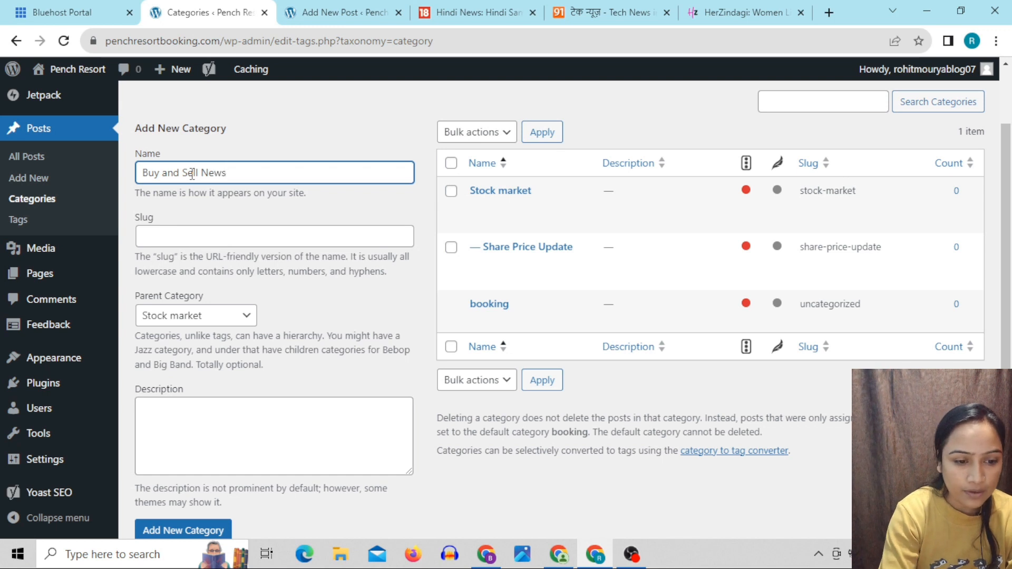
{"action": "key", "text": "BackSpace"}
{"action": "key", "text": "BackSpace"}
{"action": "key", "text": "BackSpace"}
{"action": "key", "text": "BackSpace"}
{"action": "key", "text": "BackSpace"}
{"action": "key", "text": "BackSpace"}
{"action": "key", "text": "BackSpace"}
{"action": "key", "text": "BackSpace"}
{"action": "key", "text": "BackSpace"}
{"action": "key", "text": "BackSpace"}
{"action": "key", "text": "BackSpace"}
{"action": "key", "text": "BackSpace"}
{"action": "key", "text": "BackSpace"}
{"action": "key", "text": "BackSpace"}
{"action": "key", "text": "BackSpace"}
{"action": "key", "text": "BackSpace"}
{"action": "key", "text": "BackSpace"}
Name the new category "Market News" and copy the same text into its slug.
{"action": "type", "text": "Mar"}
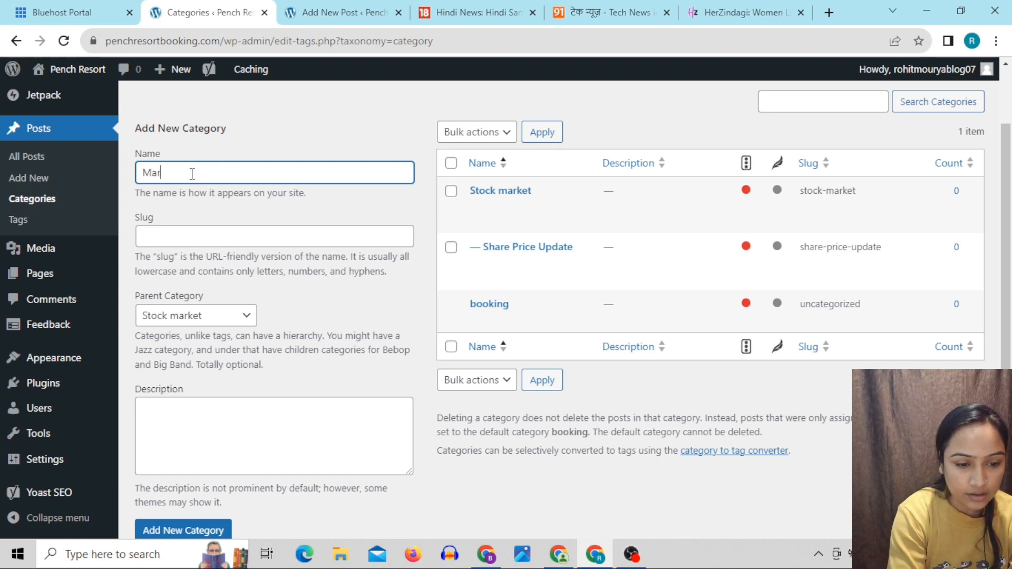
{"action": "type", "text": "ket News"}
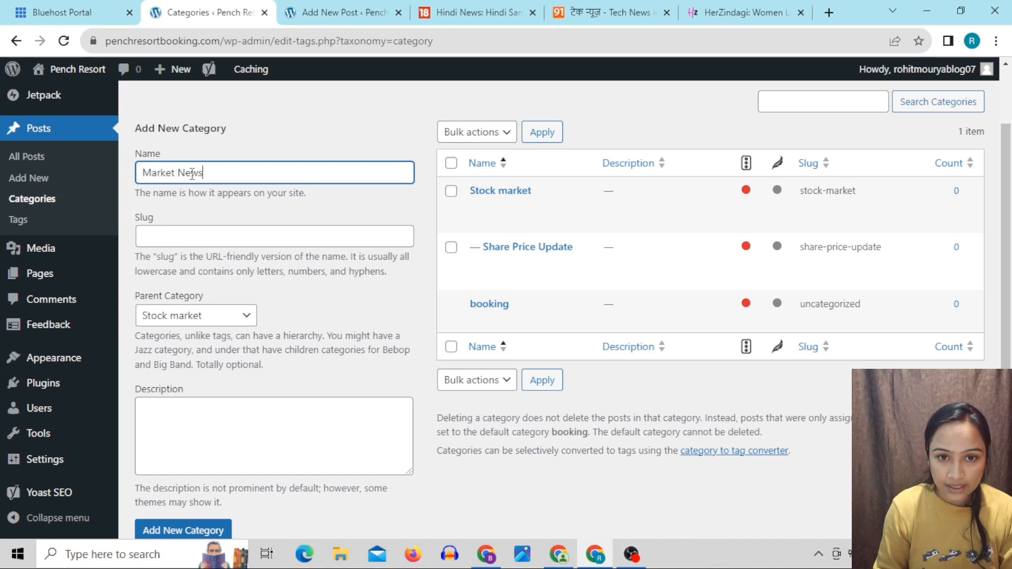
{"action": "left_click", "coordinate": [200, 239]}
{"action": "left_click_drag", "start_coordinate": [213, 173], "coordinate": [128, 173]}
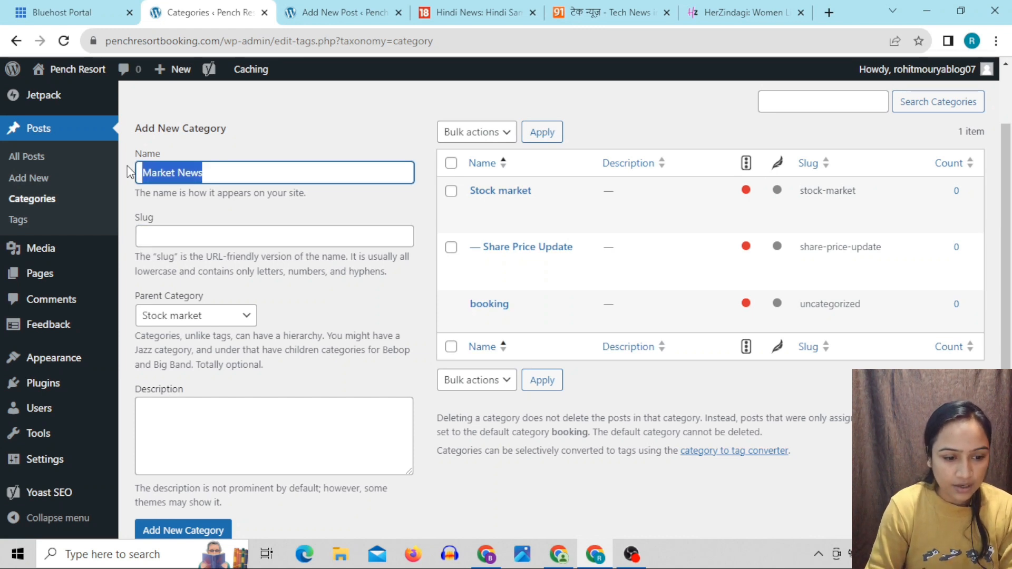
{"action": "key", "text": "ctrl+c"}
{"action": "left_click", "coordinate": [141, 234]}
{"action": "key", "text": "ctrl+v"}
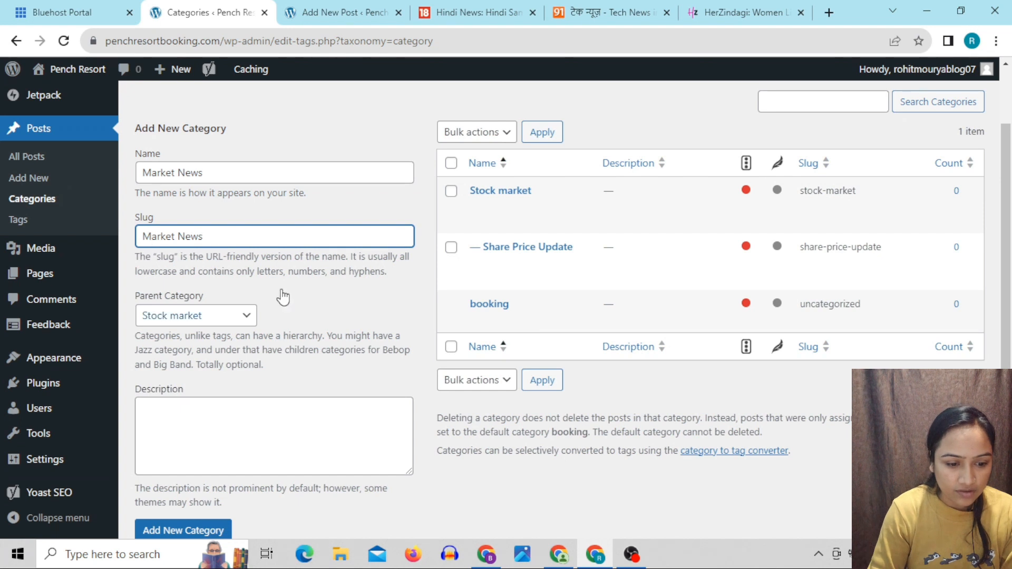
Keep Stock market as the parent of Market News and add the category.
{"action": "left_click", "coordinate": [248, 318]}
{"action": "left_click", "coordinate": [265, 360]}
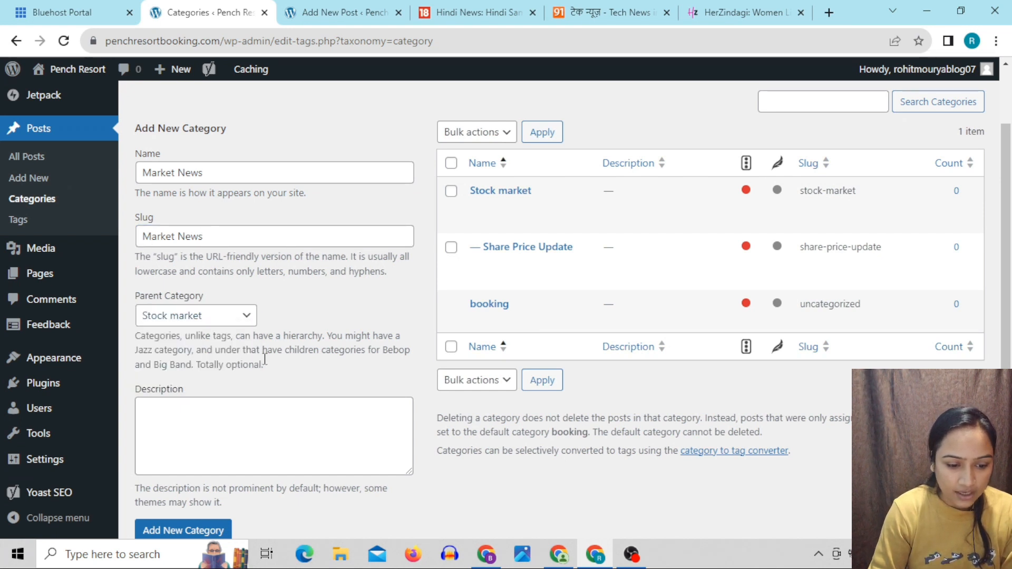
{"action": "left_click", "coordinate": [204, 531]}
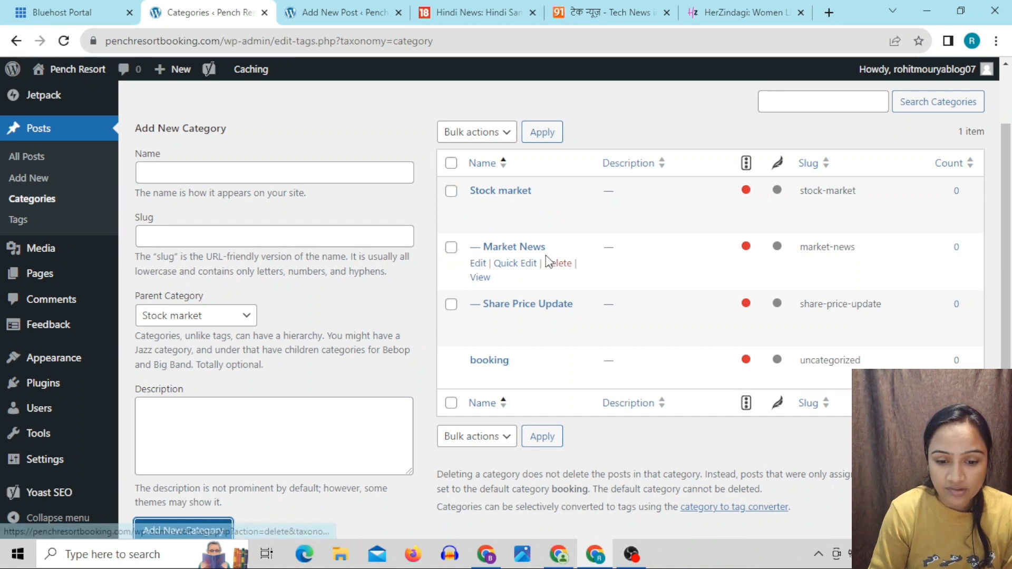
Name the new category "Loan" and copy the same text into its slug.
{"action": "left_click", "coordinate": [243, 174]}
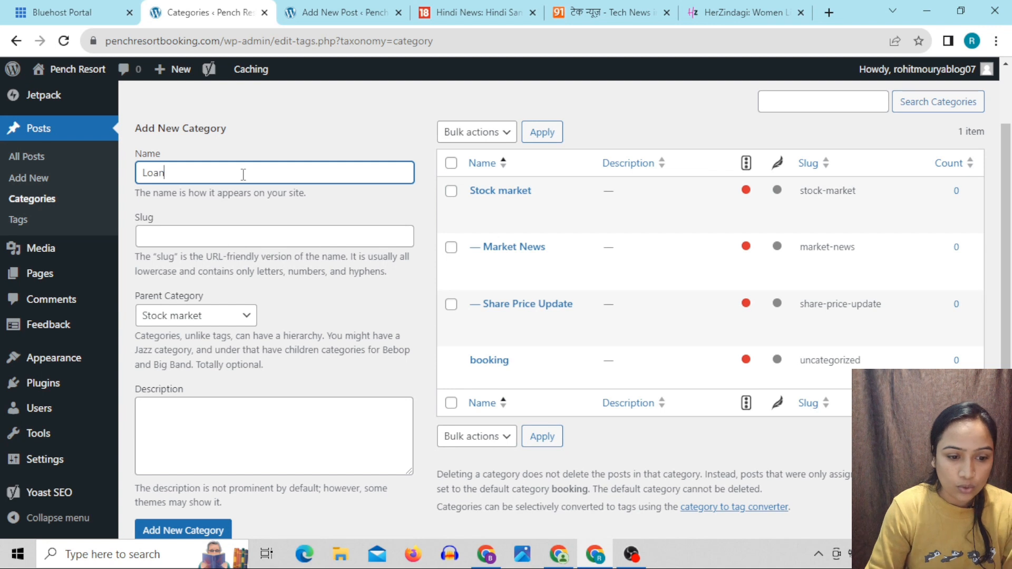
{"action": "left_click_drag", "start_coordinate": [183, 177], "coordinate": [106, 181]}
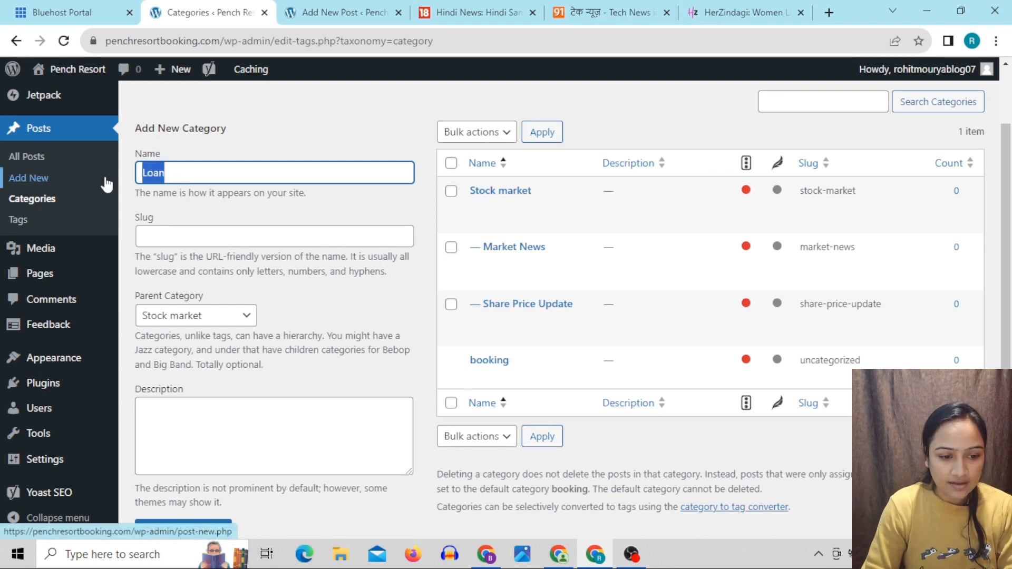
{"action": "left_click", "coordinate": [179, 242]}
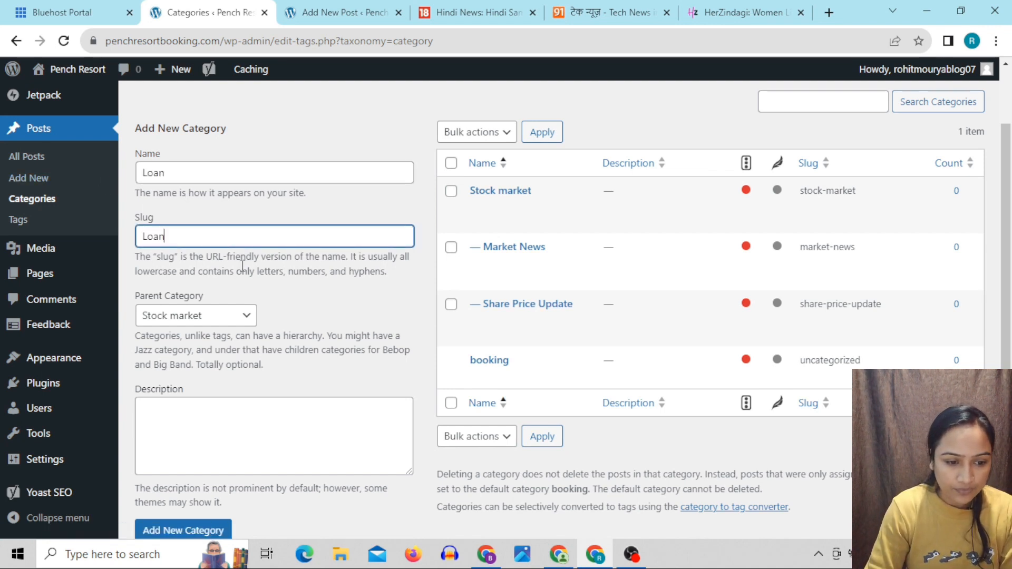
{"action": "left_click", "coordinate": [300, 290]}
Set the parent category of Loan to None and add it as a top-level category.
{"action": "left_click", "coordinate": [214, 322]}
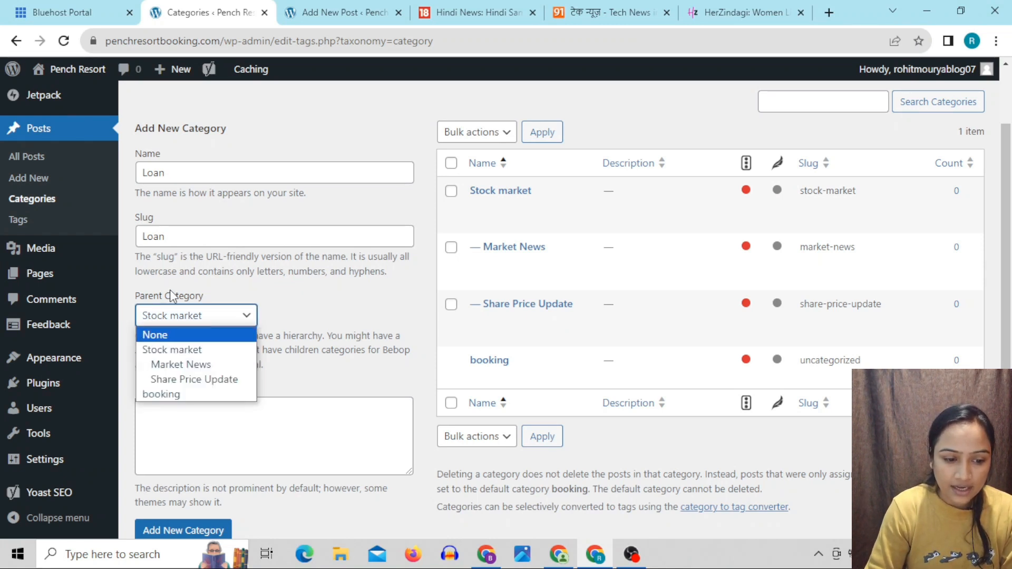
{"action": "left_click", "coordinate": [168, 336]}
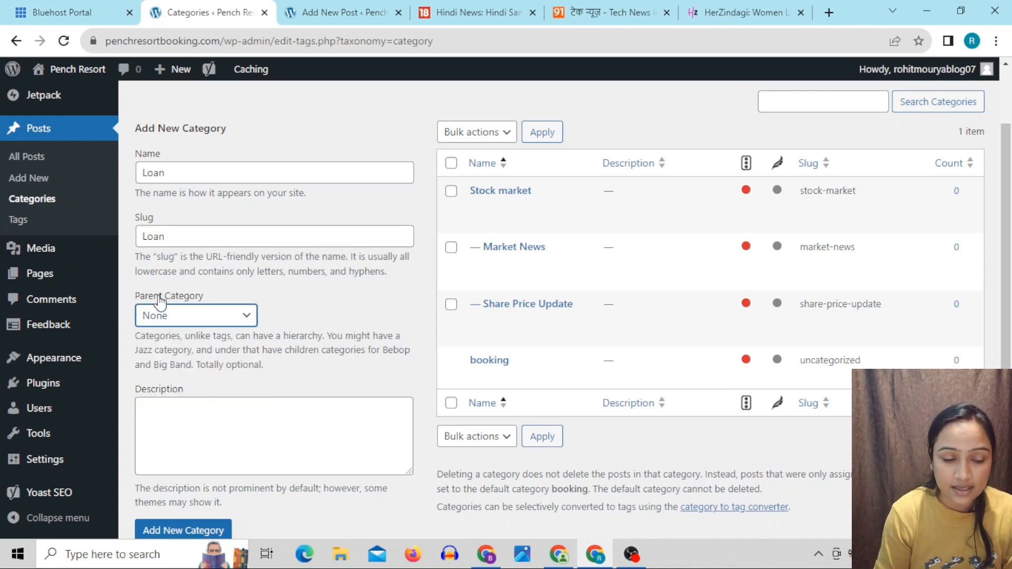
{"action": "left_click", "coordinate": [184, 530]}
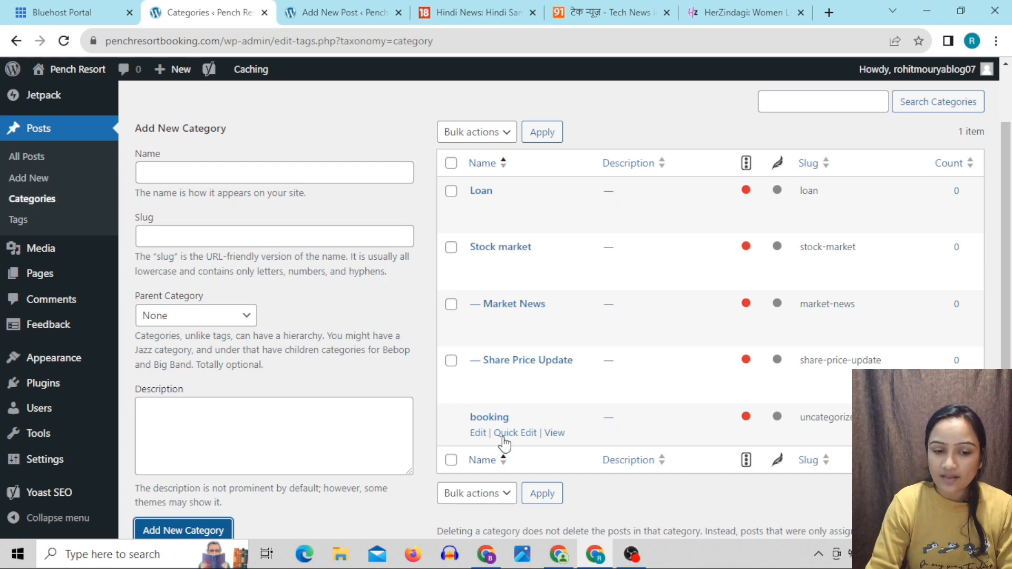
Reload the Add New Post page and title the post "How to take Loan of 50000 Instantly?".
{"action": "left_click", "coordinate": [340, 11]}
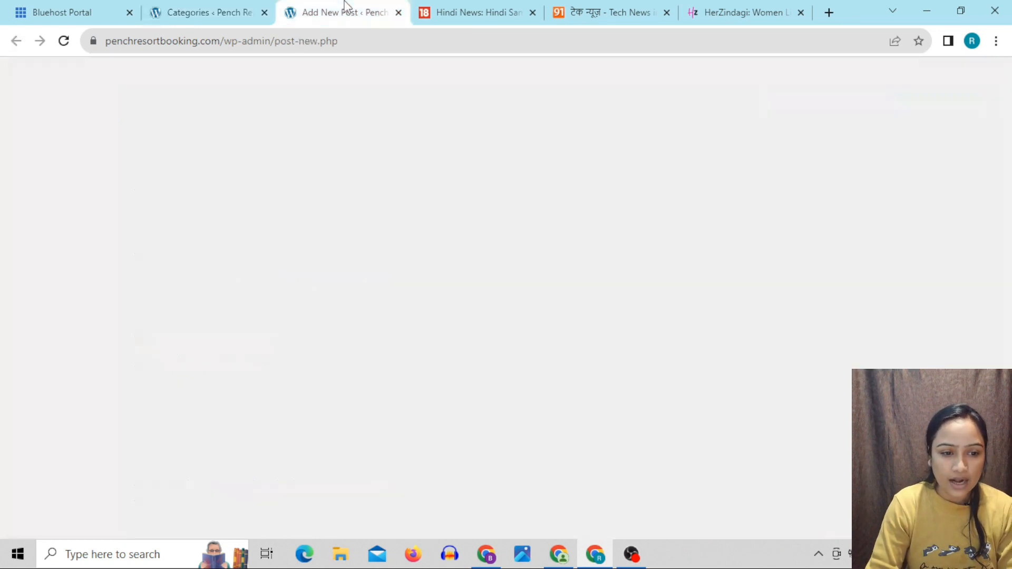
{"action": "left_click", "coordinate": [63, 41]}
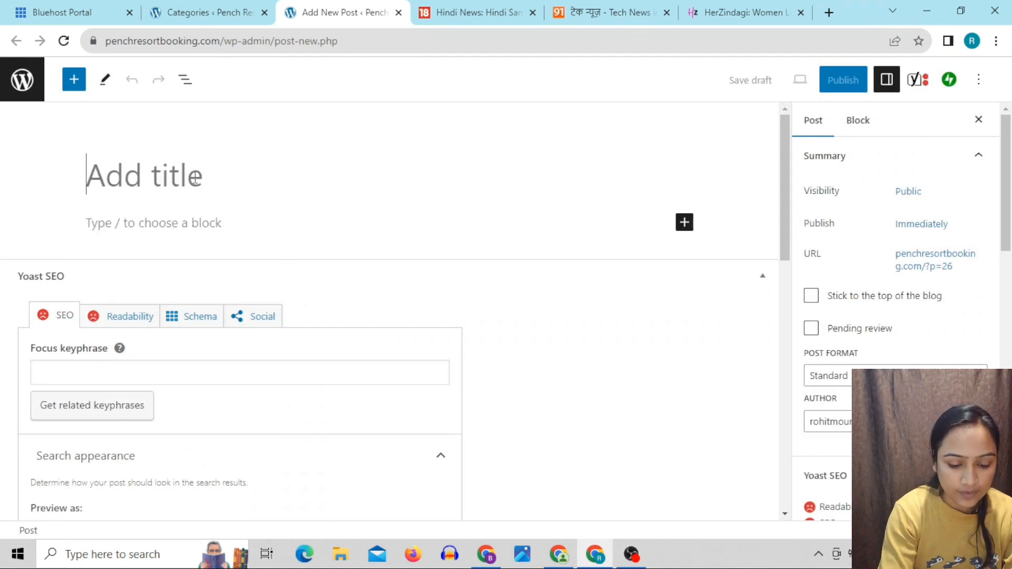
{"action": "type", "text": "How "}
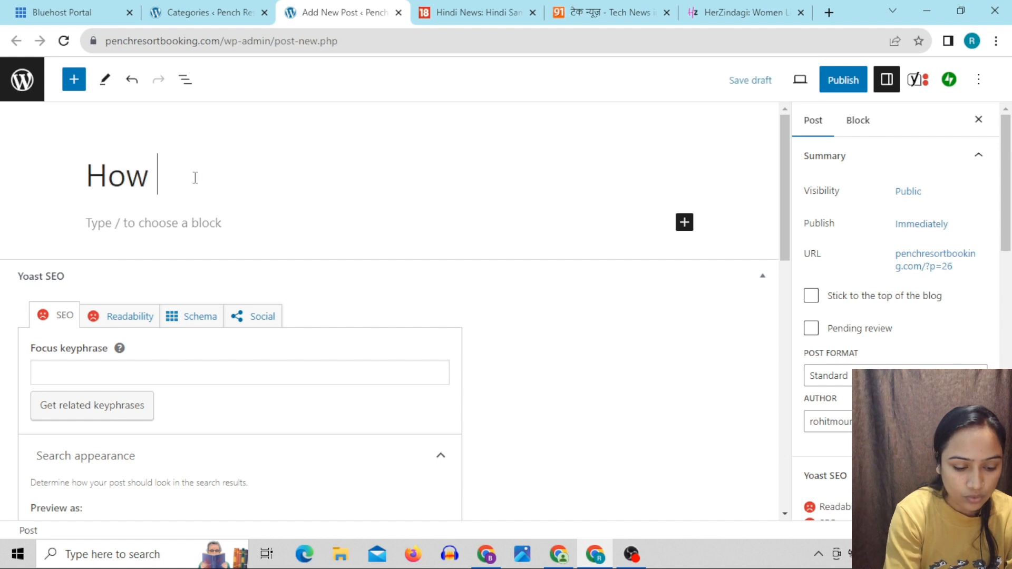
{"action": "type", "text": "to take L"}
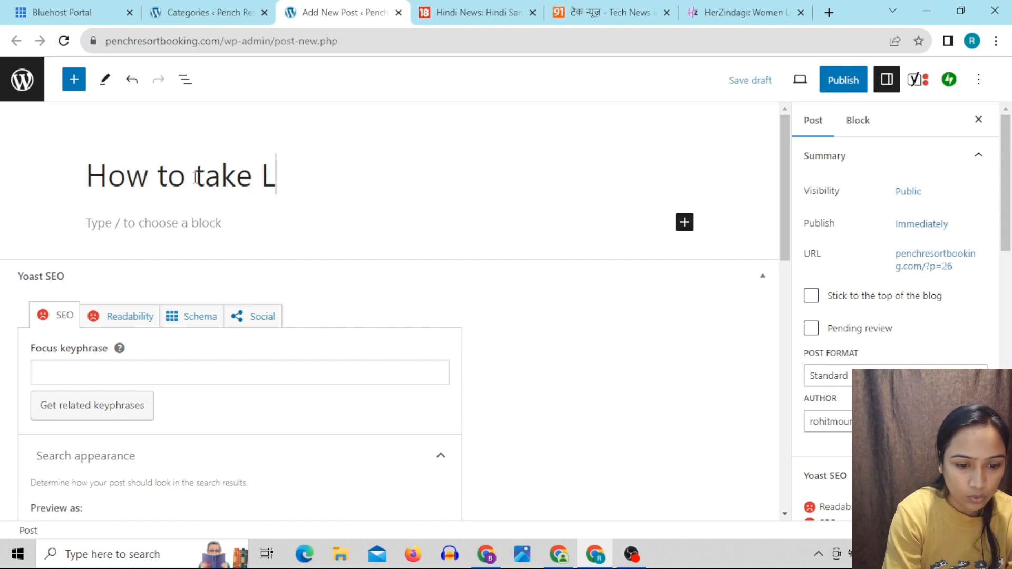
{"action": "type", "text": "oan o"}
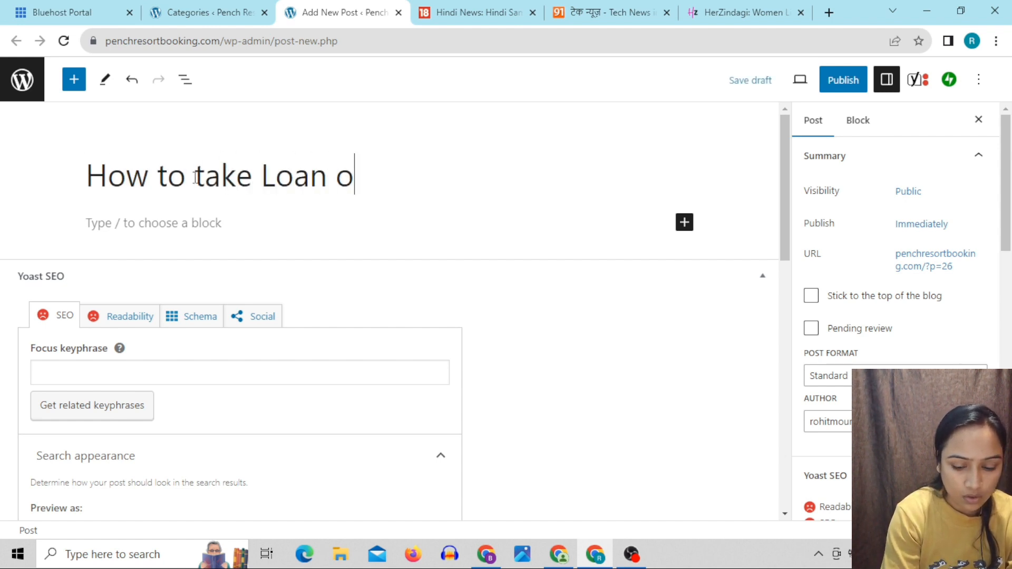
{"action": "type", "text": "f 56"}
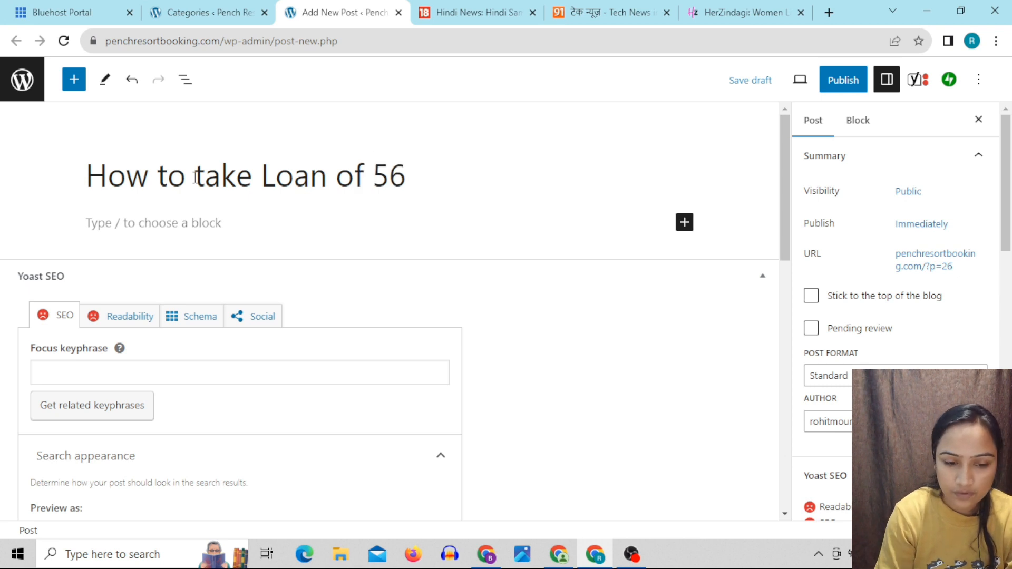
{"action": "key", "text": "BackSpace"}
{"action": "type", "text": "0000"}
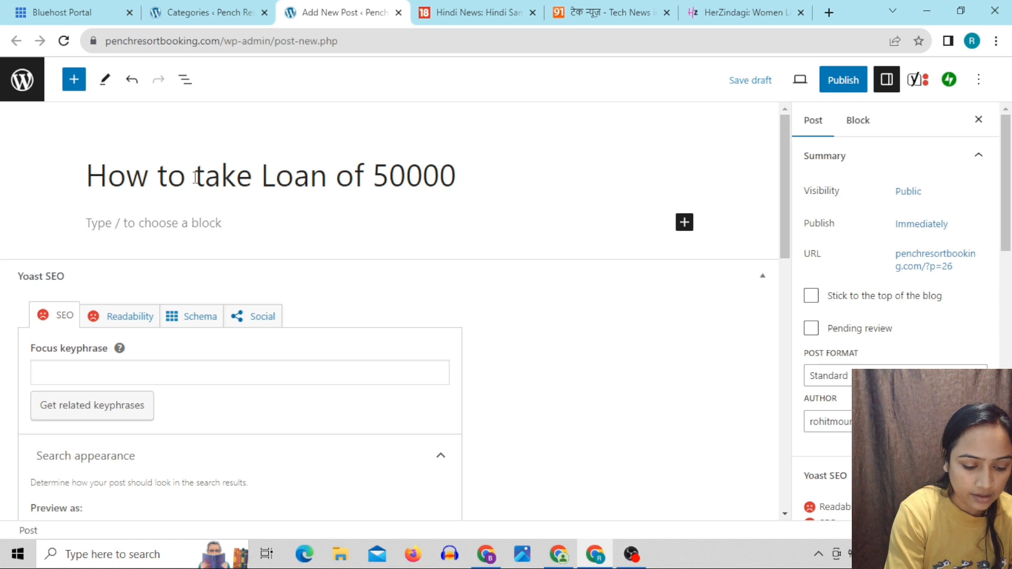
{"action": "type", "text": " Instant"}
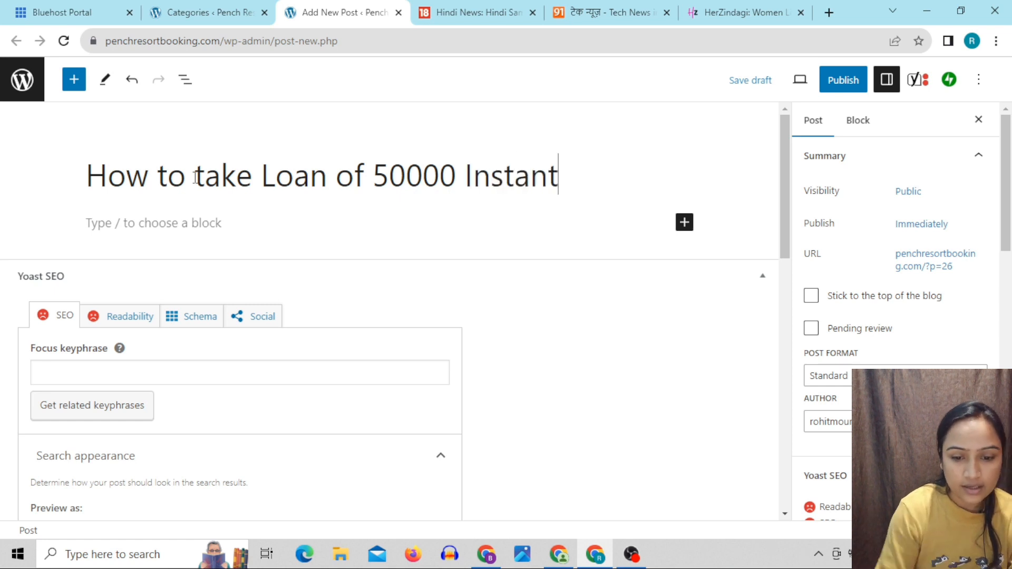
{"action": "type", "text": "ly?"}
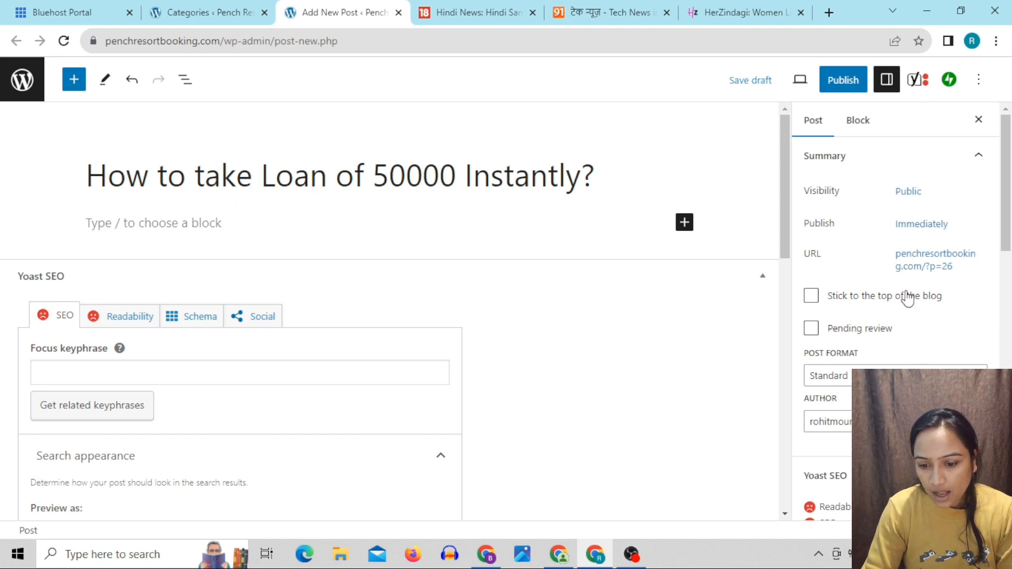
Assign the post to the Loan category and save it as a draft.
{"action": "scroll", "coordinate": [906, 295], "scroll_direction": "down", "scroll_amount": 3}
{"action": "scroll", "coordinate": [906, 296], "scroll_direction": "down", "scroll_amount": 4}
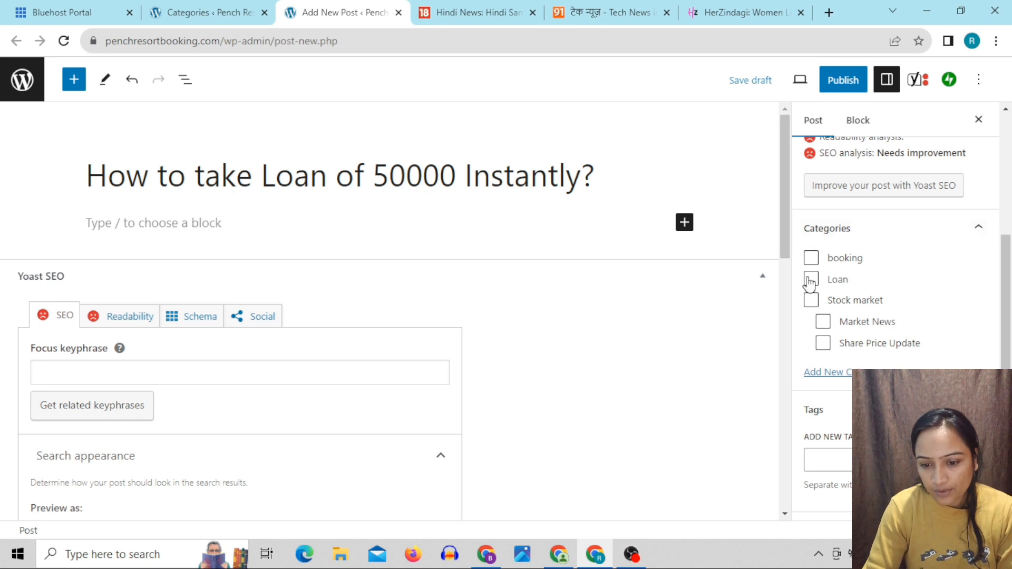
{"action": "left_click", "coordinate": [810, 279]}
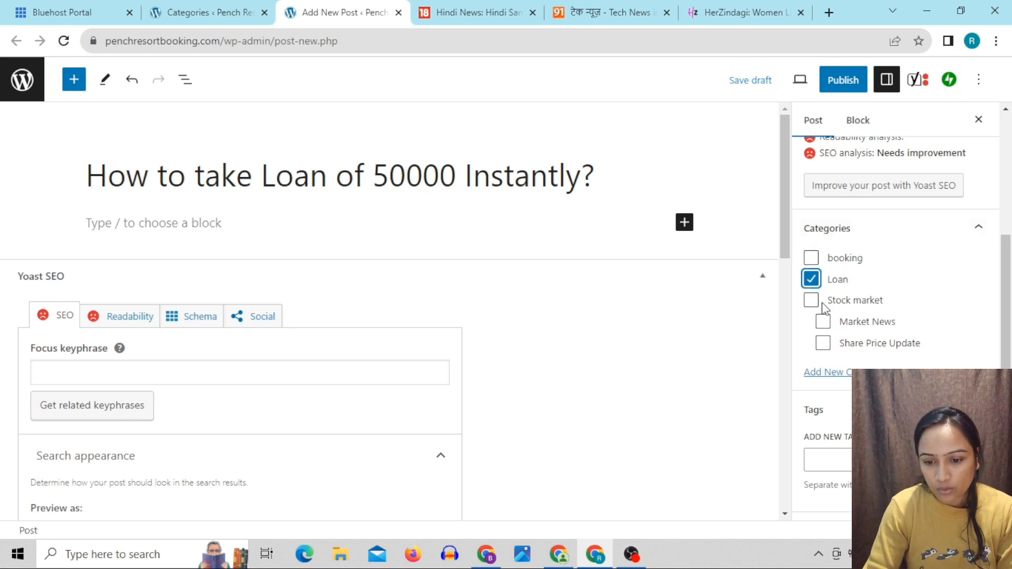
{"action": "left_click", "coordinate": [761, 83]}
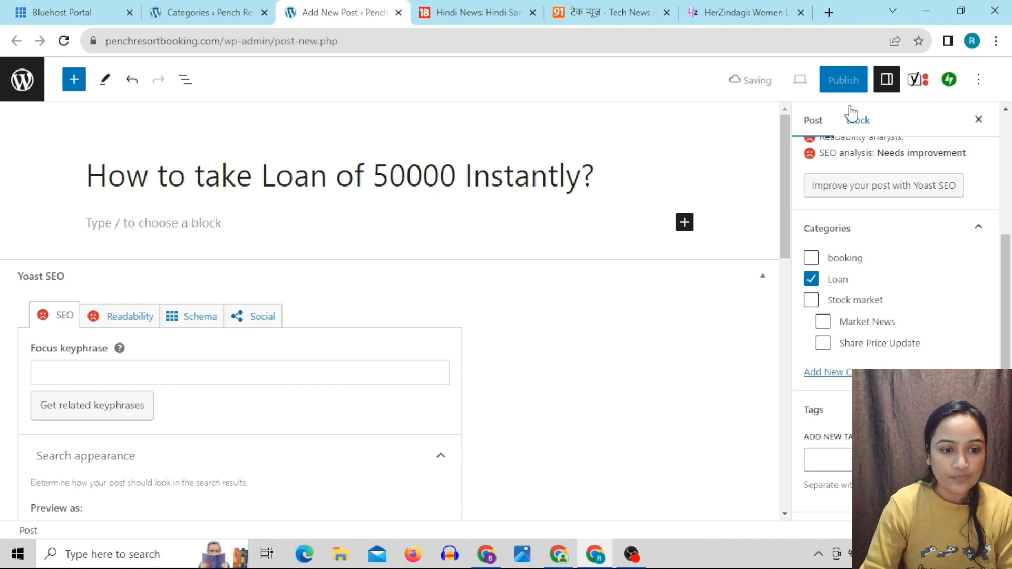
{"action": "left_click", "coordinate": [150, 12]}
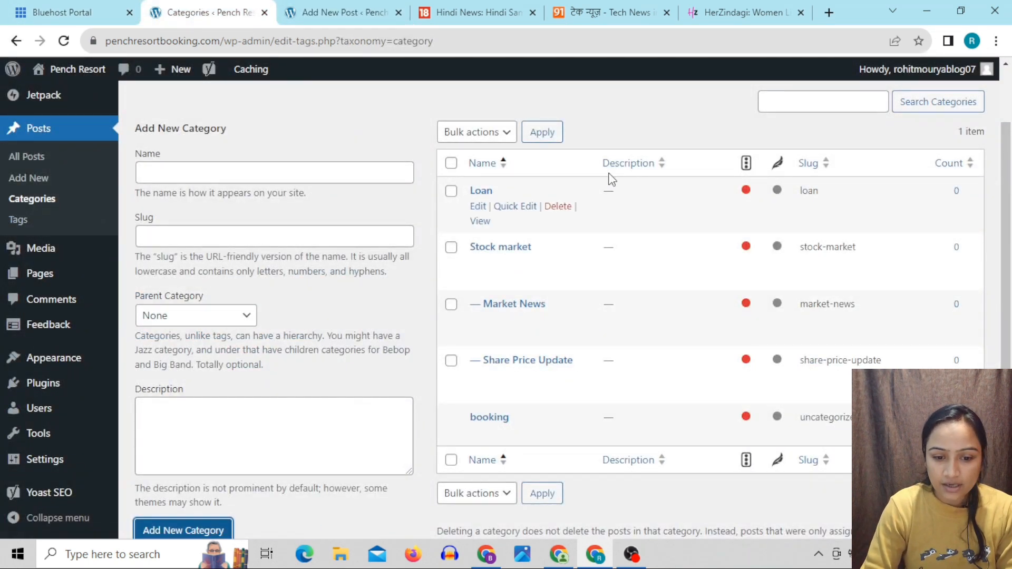
{"action": "left_click", "coordinate": [345, 12]}
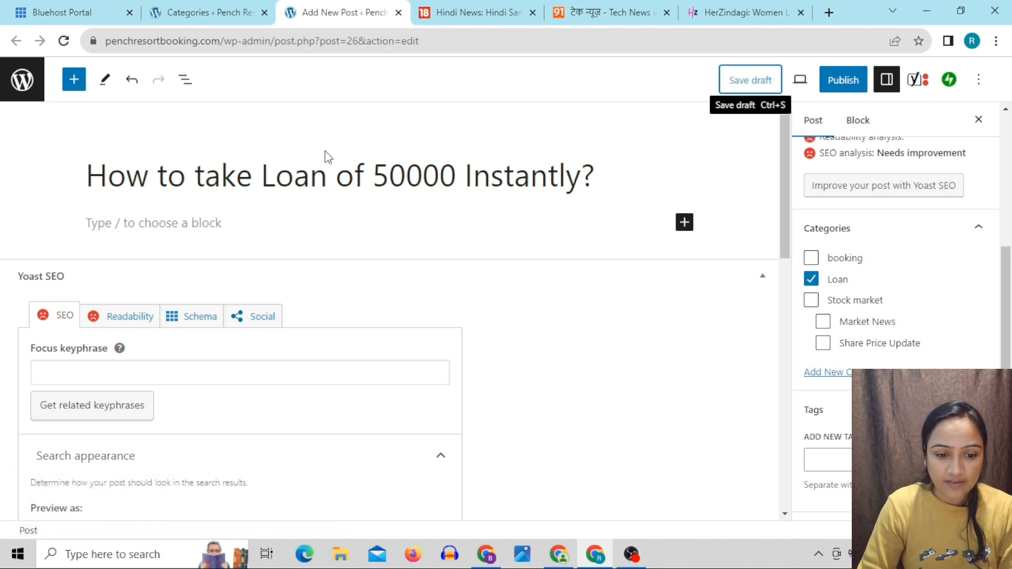
Examine the category navigation on the News18 Hindi site, and bring up the Tech News and HerZindagi sites for comparison.
{"action": "left_click", "coordinate": [477, 13]}
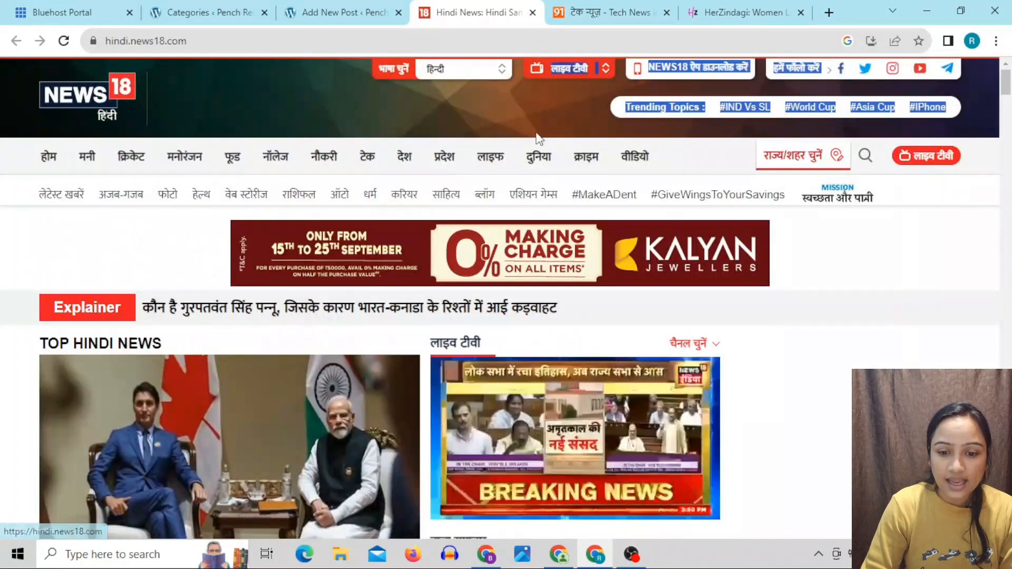
{"action": "left_click_drag", "start_coordinate": [534, 83], "coordinate": [666, 154]}
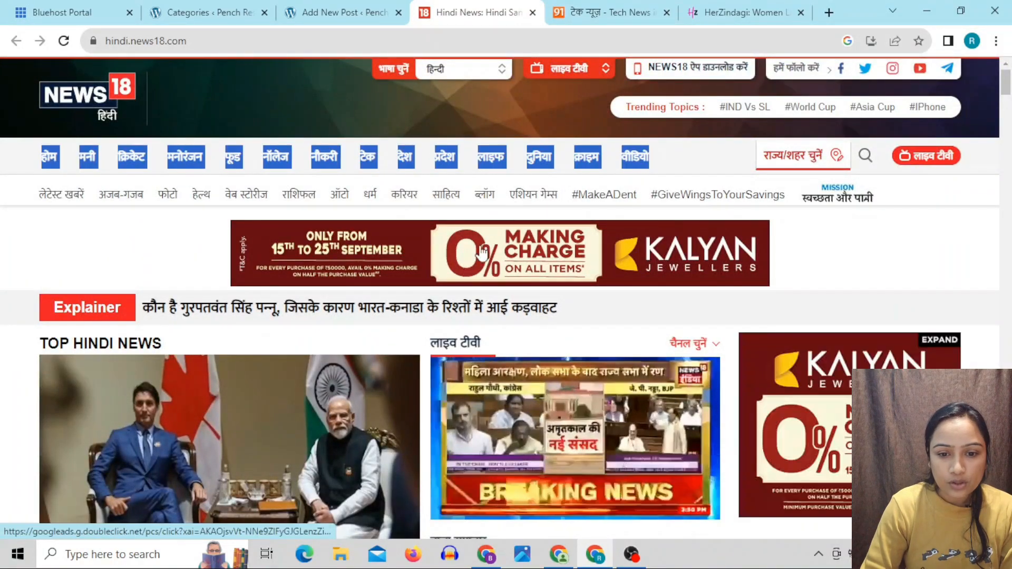
{"action": "left_click", "coordinate": [42, 221]}
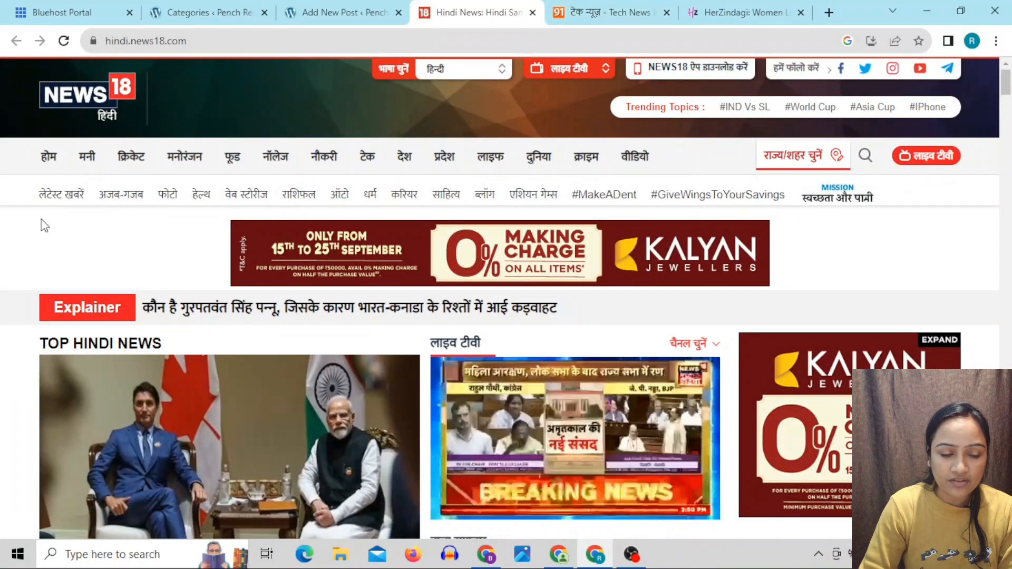
{"action": "mouse_move", "coordinate": [44, 161]}
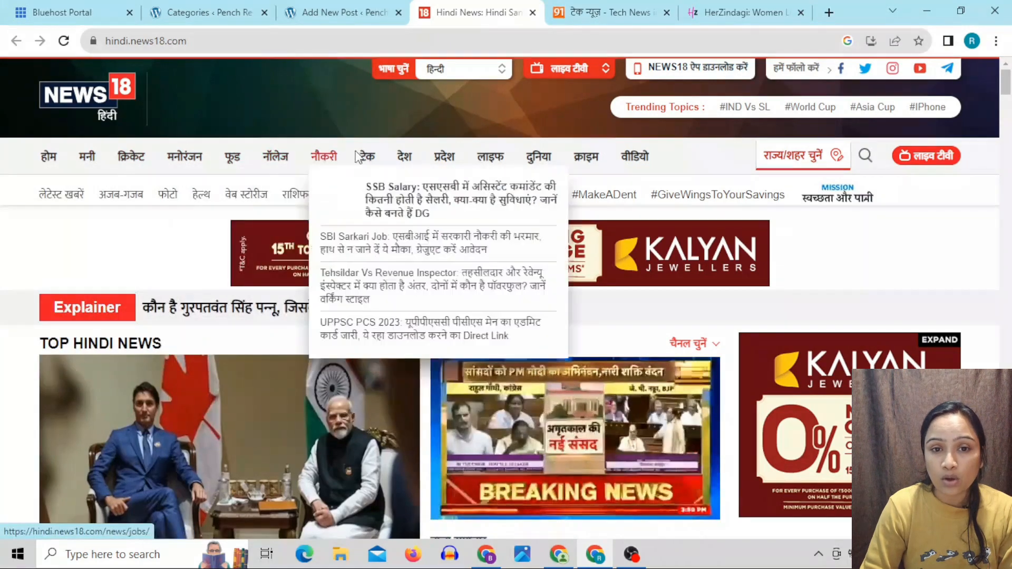
{"action": "mouse_move", "coordinate": [451, 156]}
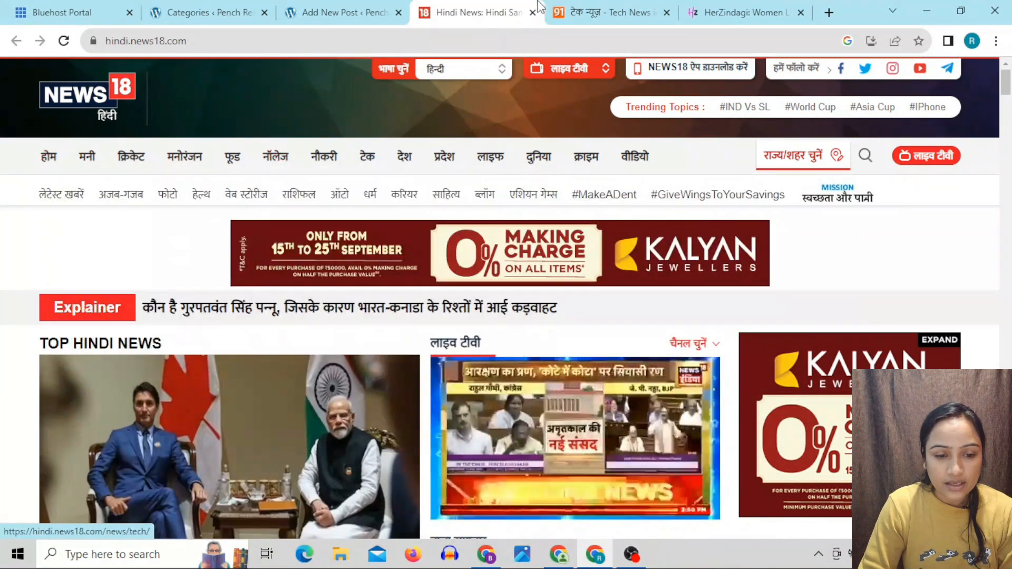
{"action": "left_click", "coordinate": [591, 11]}
{"action": "left_click", "coordinate": [749, 10]}
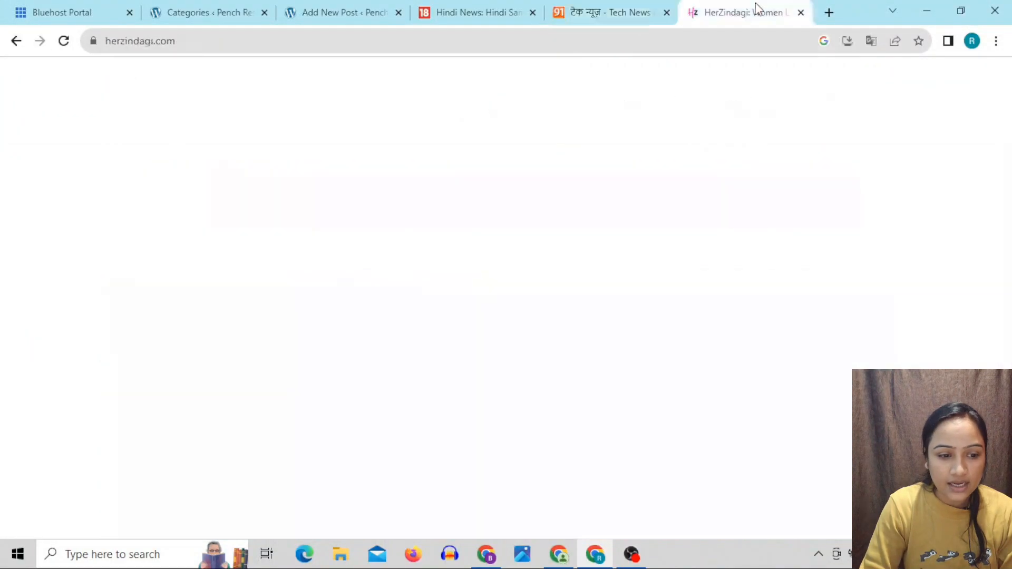